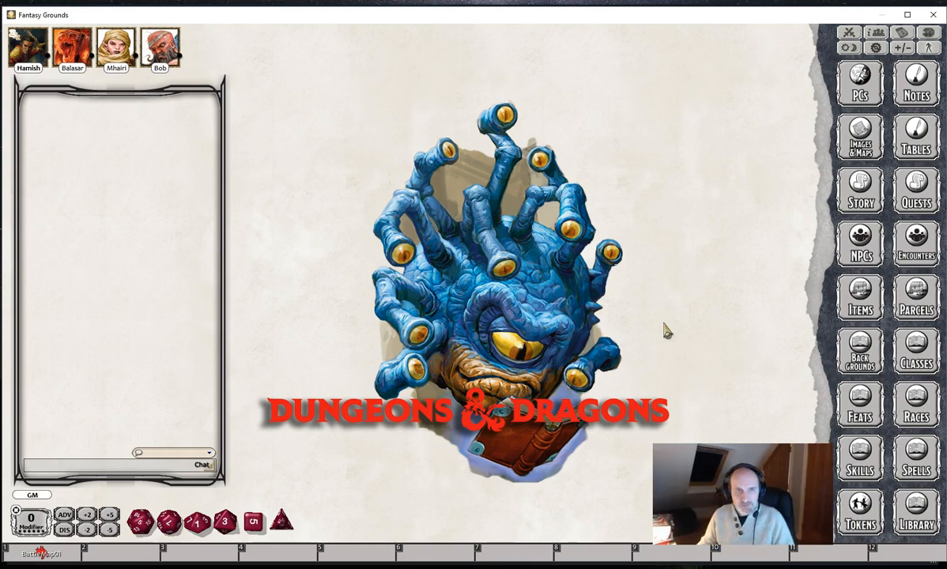
Open Bob's character sheet and add an effect action to the Combat Modifiers entry in the Example group
left_click(158, 46)
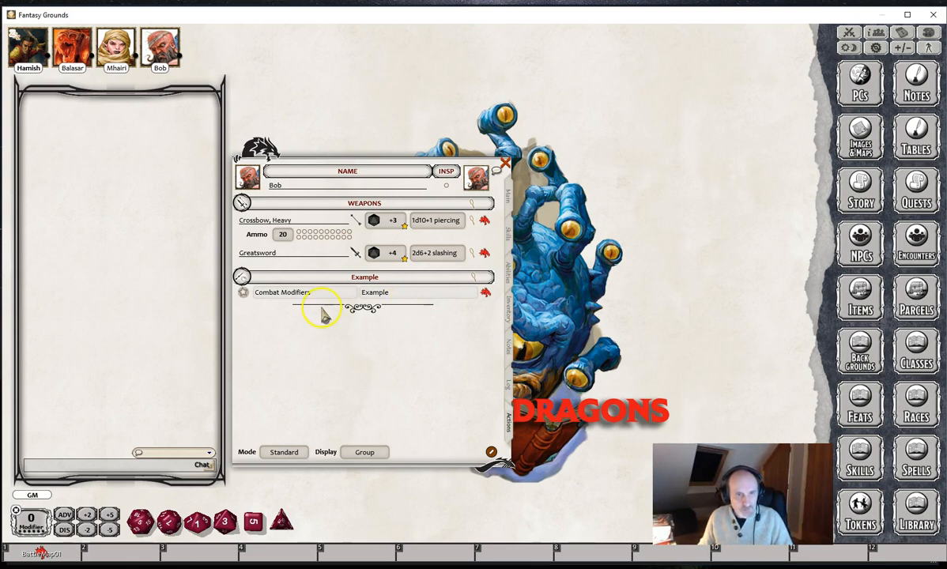
right_click(406, 296)
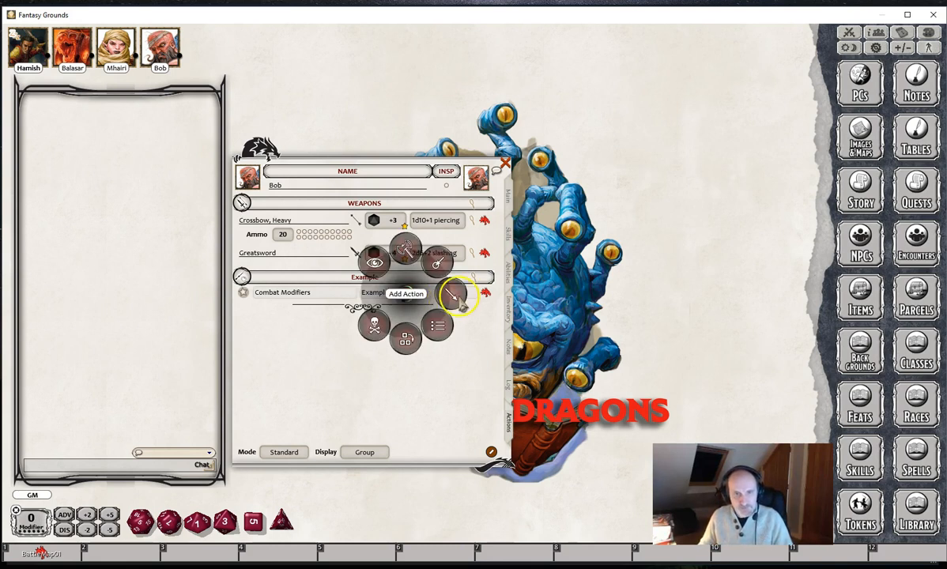
left_click(451, 295)
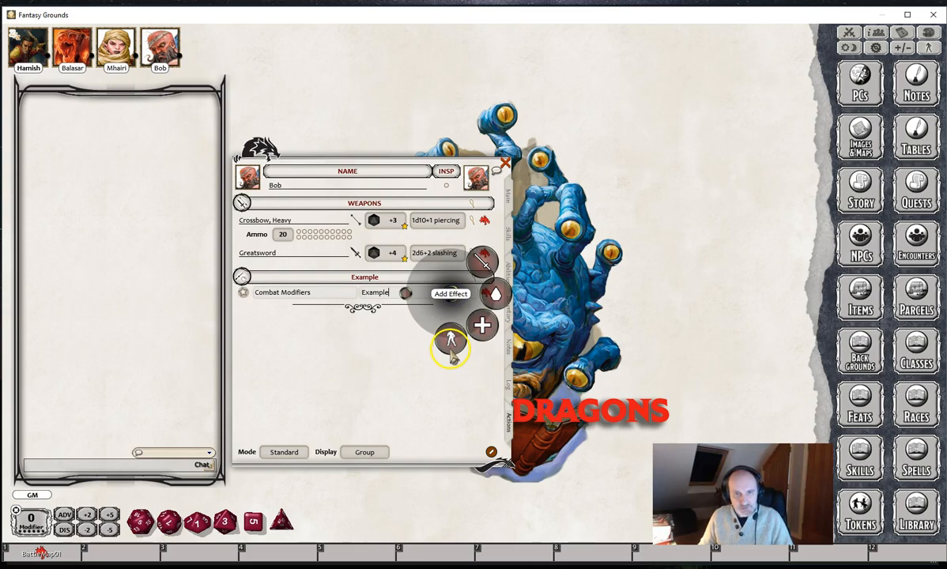
left_click(451, 352)
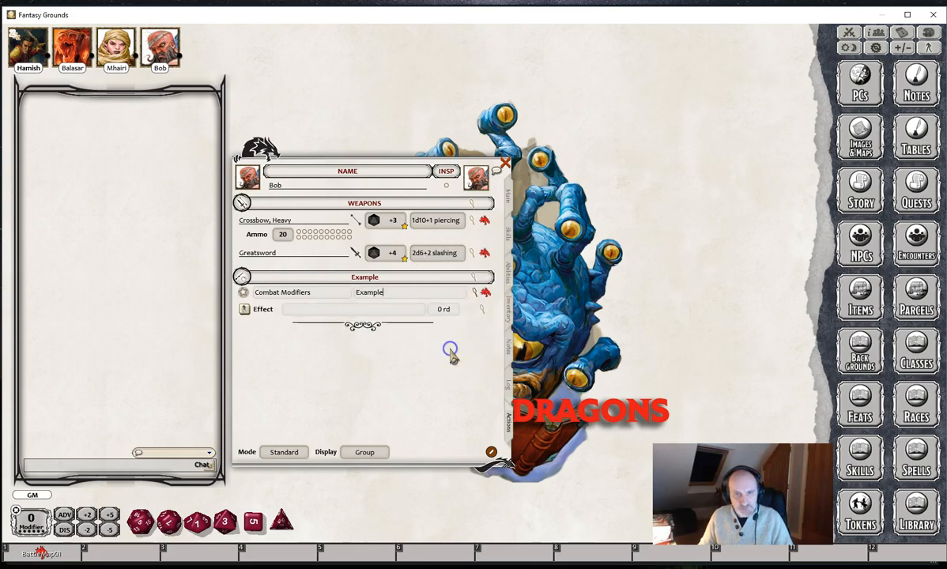
Define the new Combat Modifiers effect as INIT: 5 with targeting set to Self
left_click(484, 316)
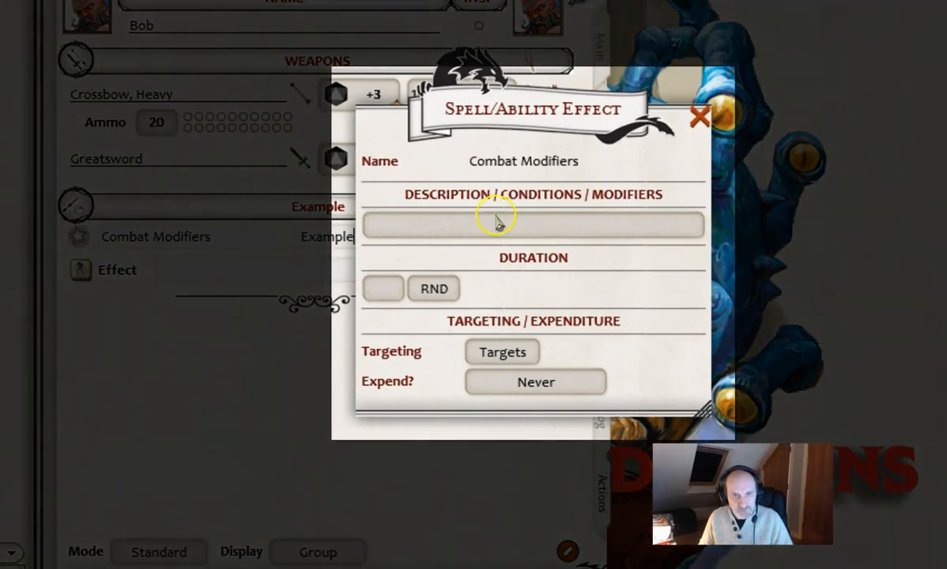
left_click(489, 237)
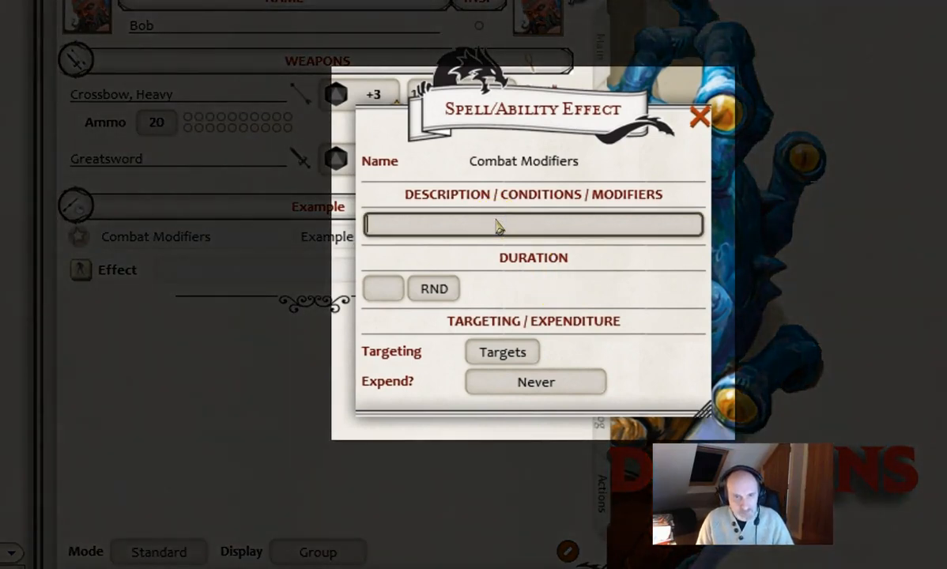
type("INI")
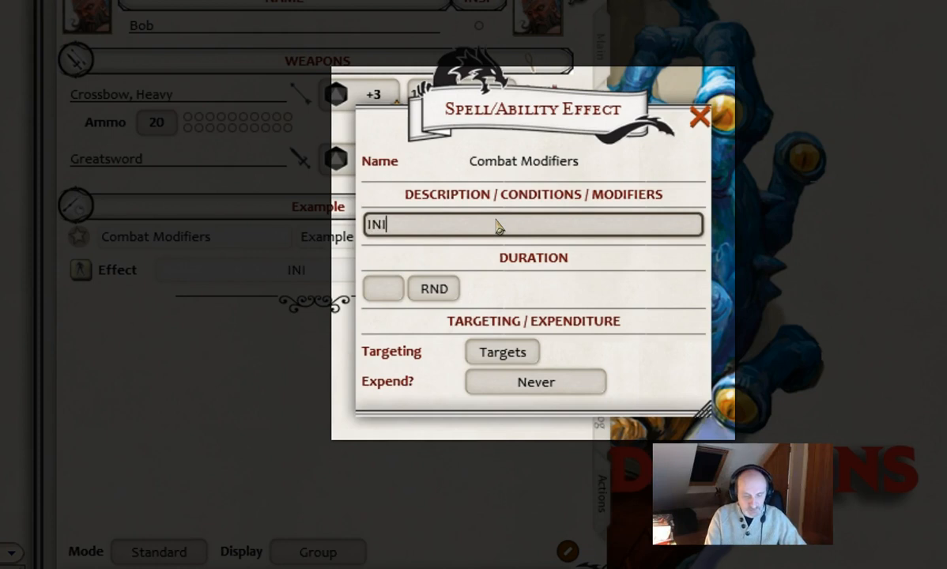
type("T:")
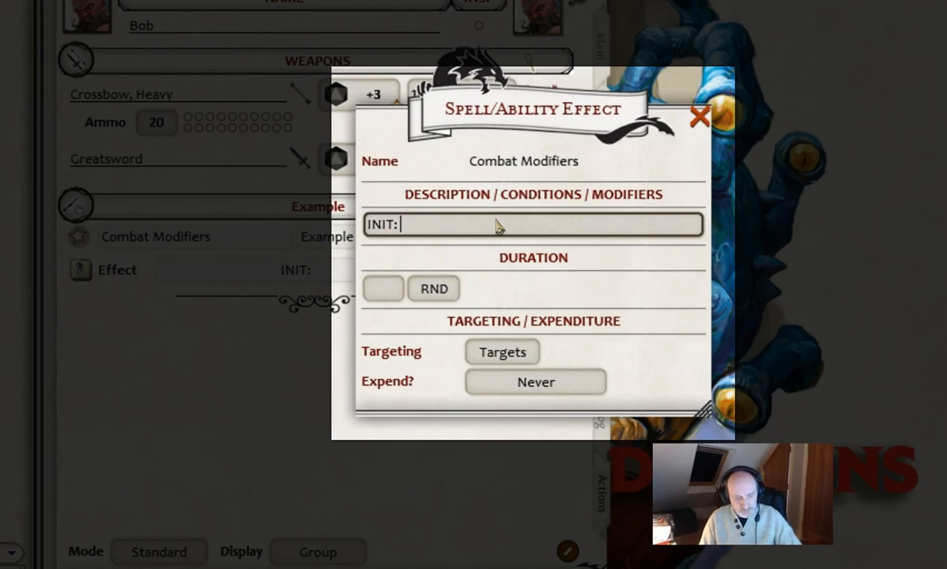
type("5")
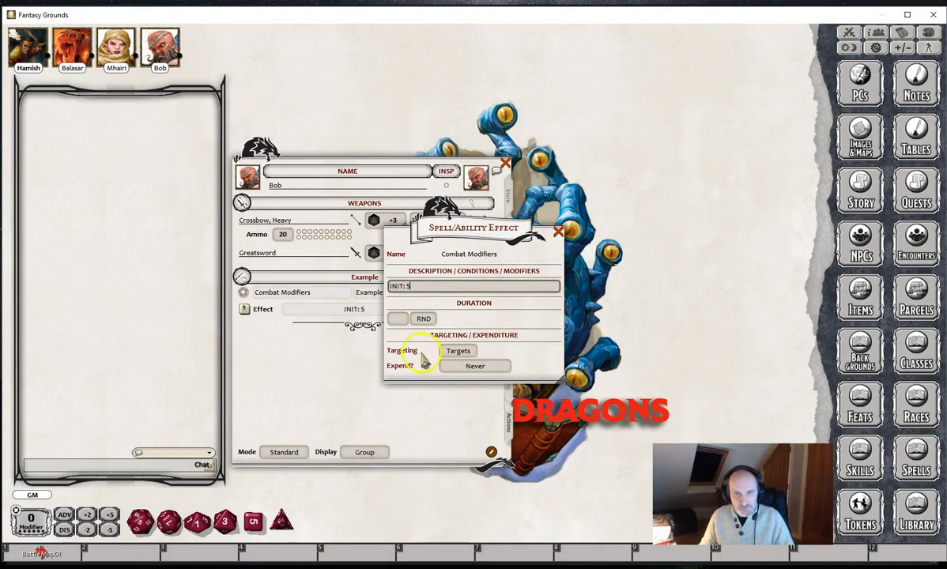
left_click(459, 355)
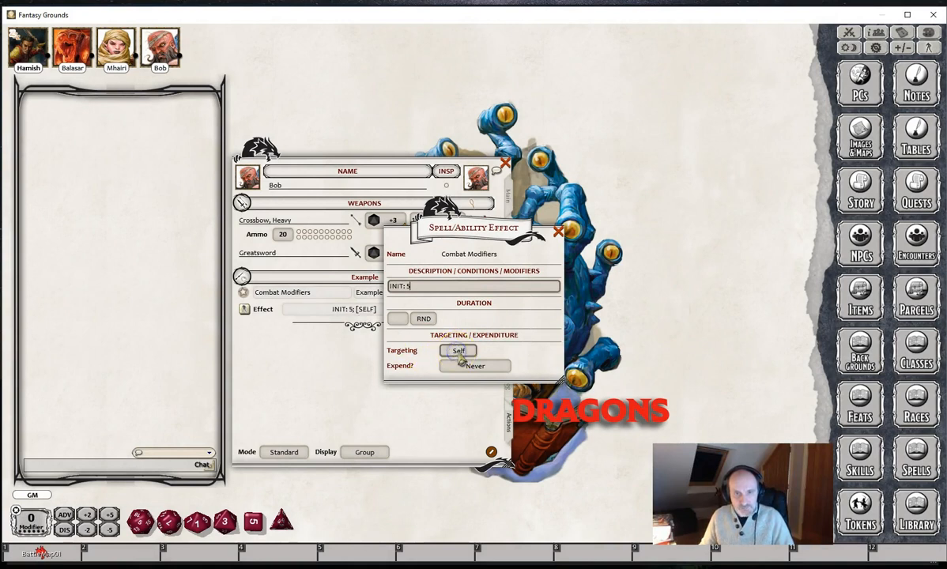
left_click(559, 234)
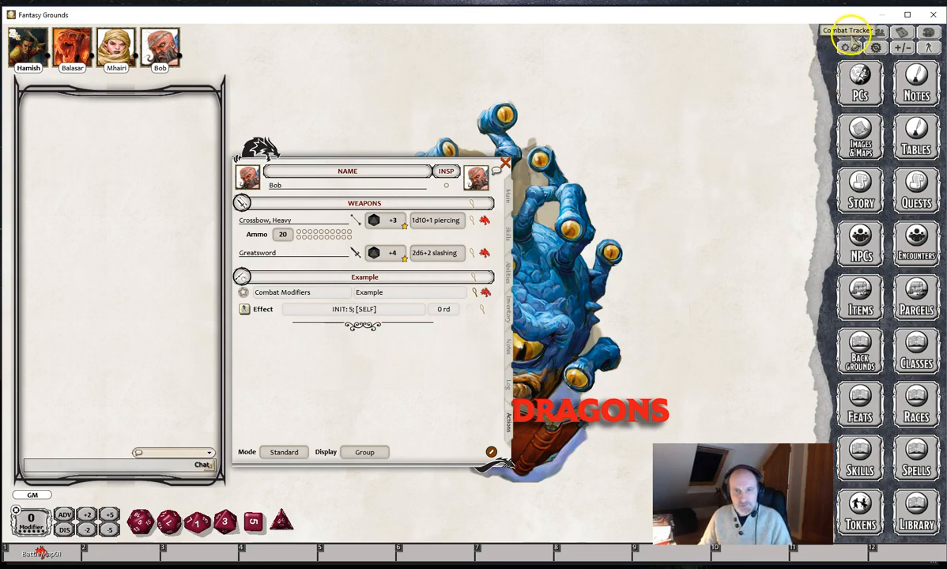
Add Bob to the Combat Tracker and roll his initiative from his character sheet
left_click(849, 33)
left_click_drag(159, 47, 565, 316)
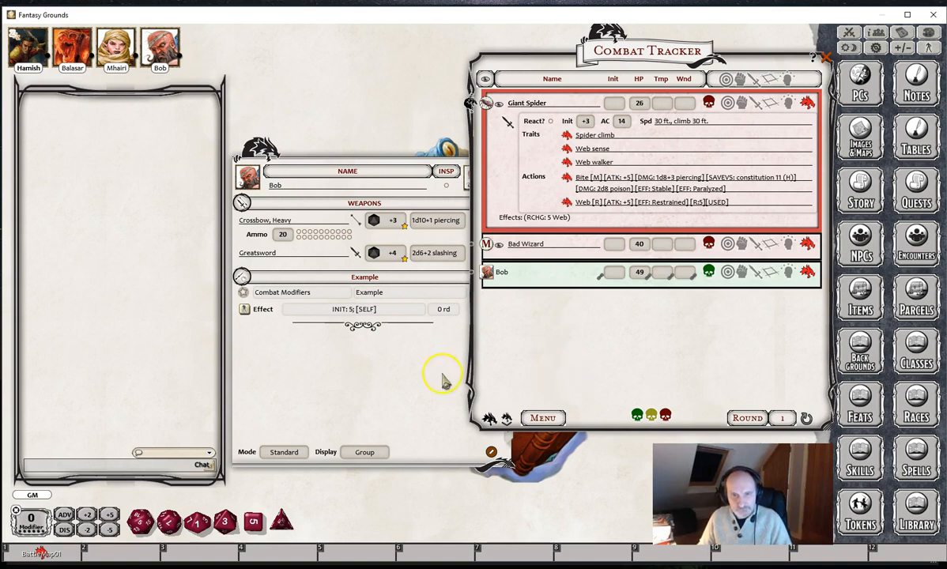
left_click(412, 379)
left_click(507, 196)
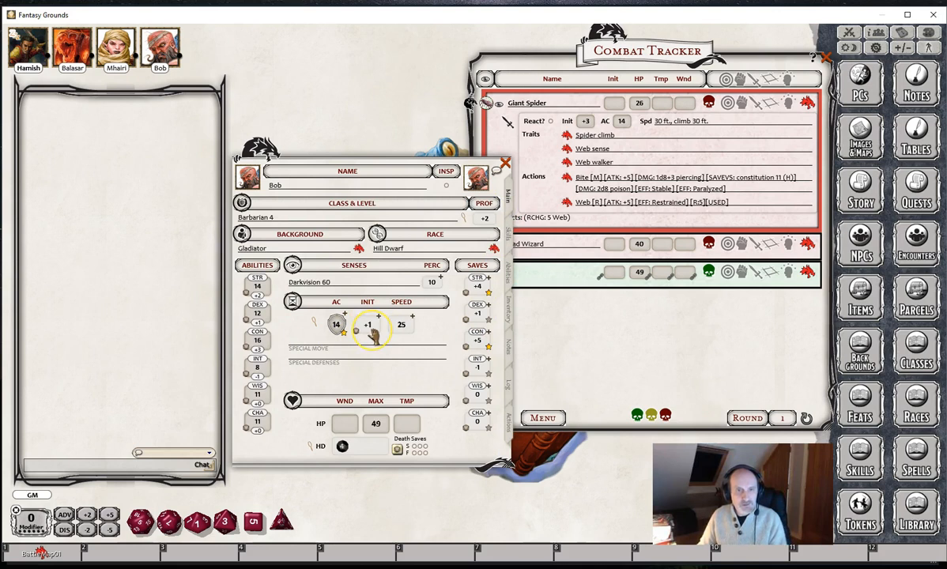
double_click(369, 331)
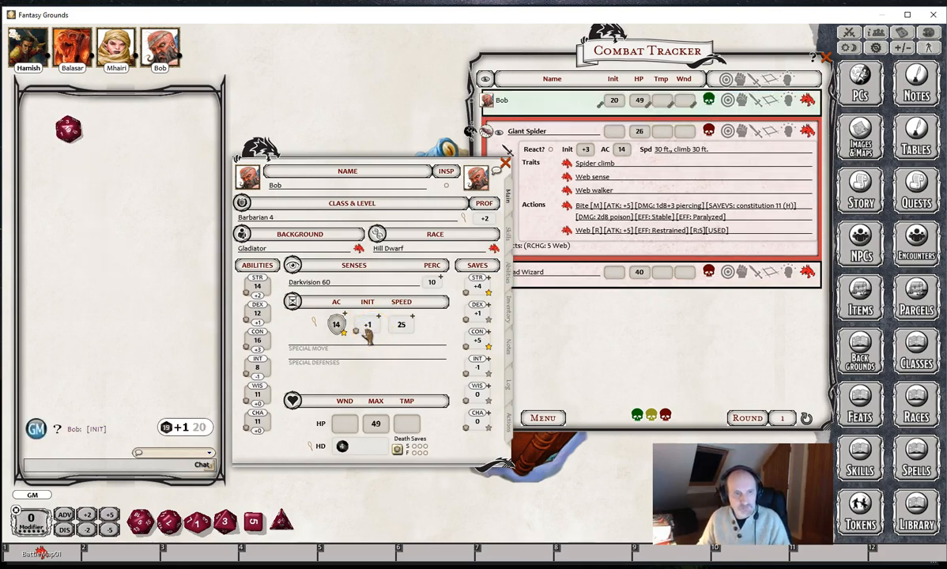
left_click(193, 433)
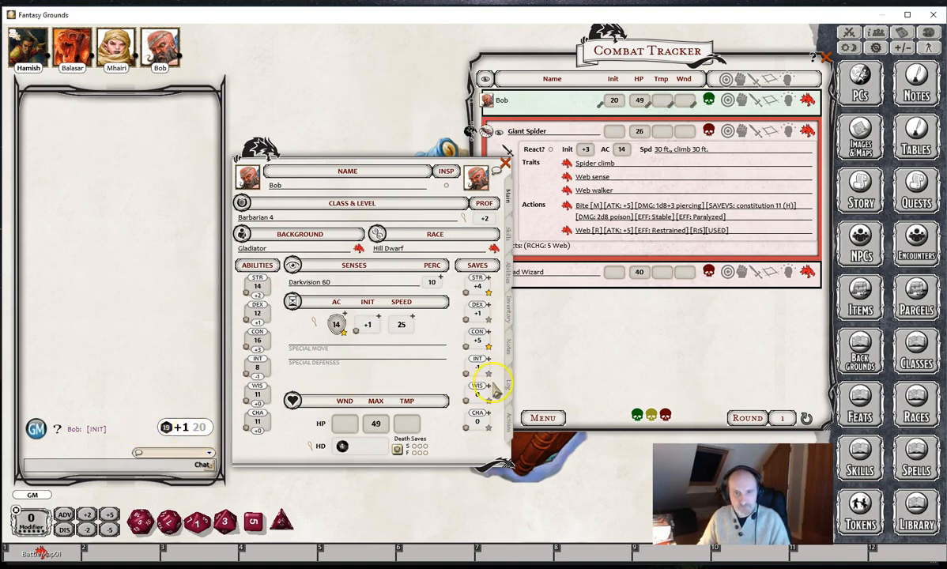
Apply the INIT: 5 effect to Bob and reroll his initiative with it active
left_click(510, 421)
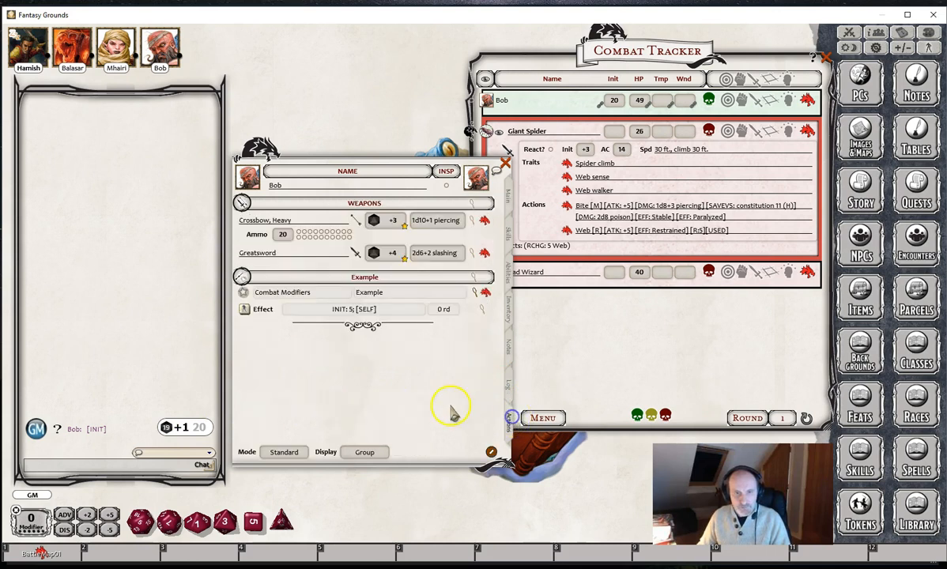
left_click(245, 310)
left_click(508, 194)
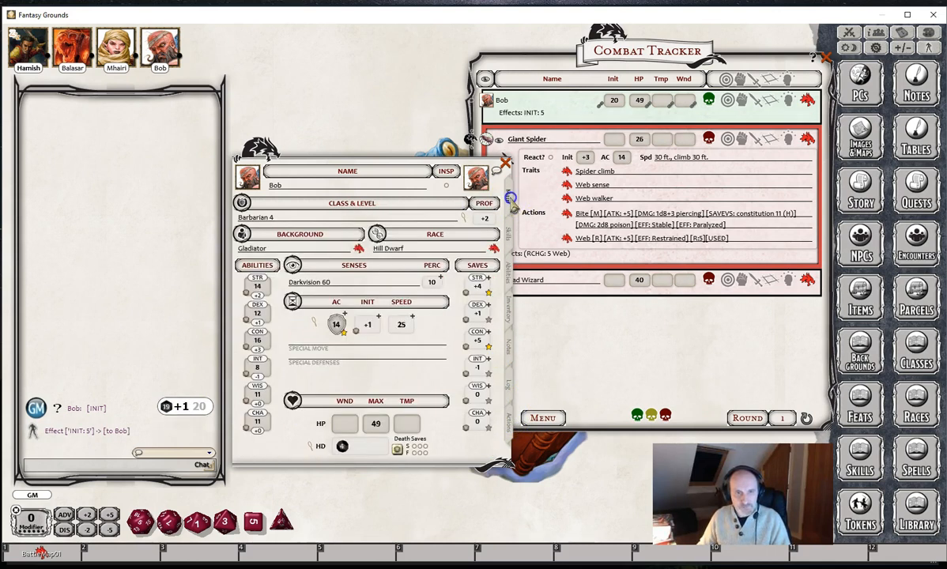
double_click(365, 325)
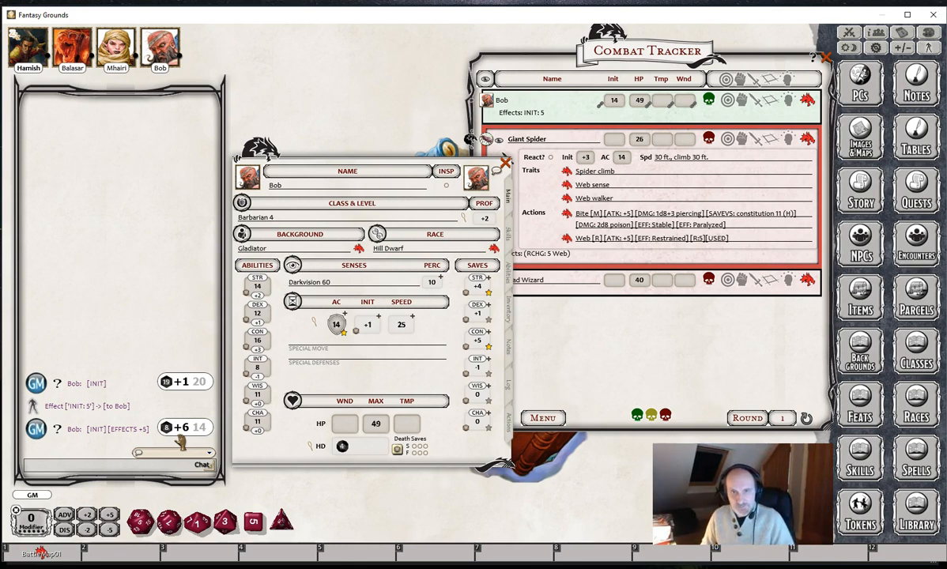
Change the initiative effect's modifier in Combat Modifiers to INIT: 1d4
left_click(508, 422)
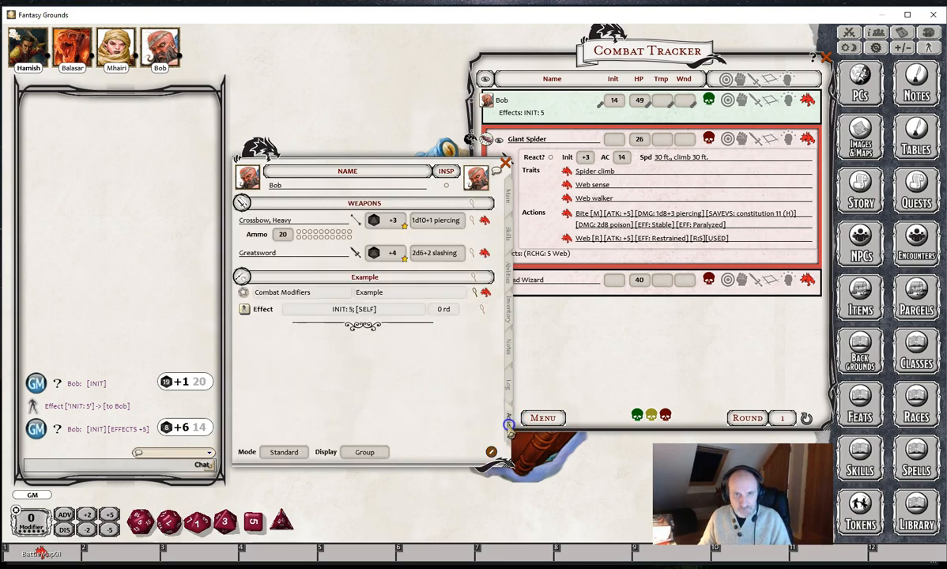
left_click(481, 310)
left_click(427, 289)
key("BackSpace")
type("1d4")
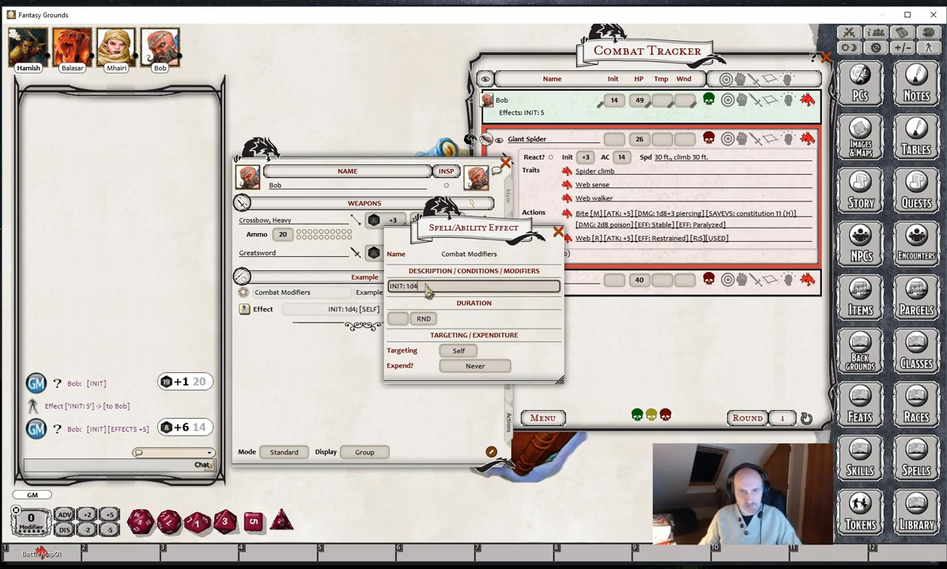
left_click(558, 231)
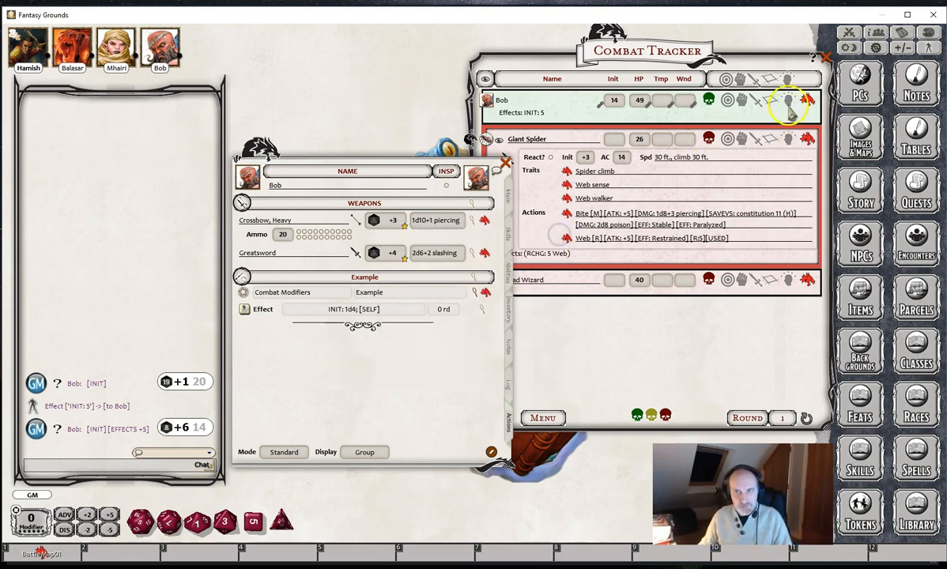
Replace Bob's active INIT: 5 effect in the Combat Tracker with INIT: 1d4 and roll his initiative
left_click(788, 102)
double_click(808, 121)
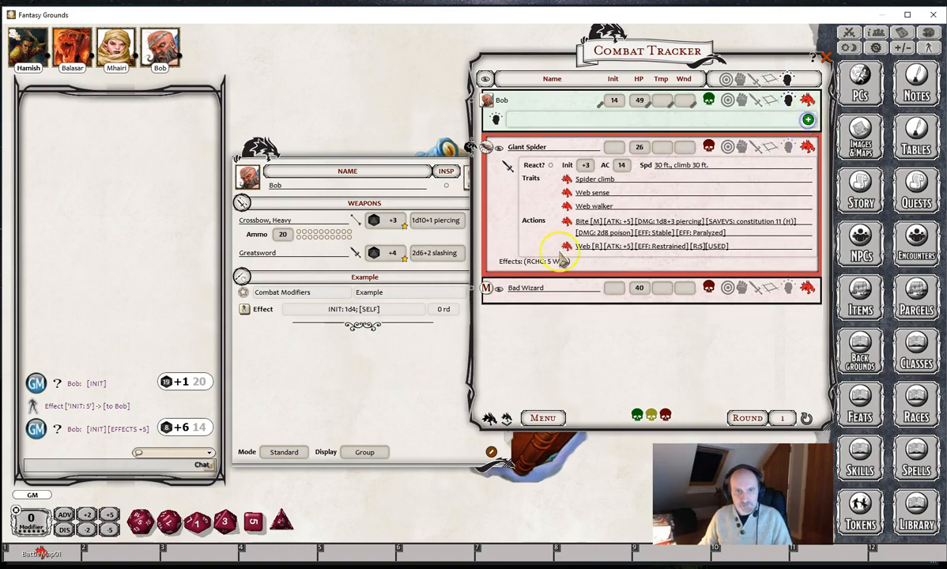
left_click(357, 386)
double_click(244, 309)
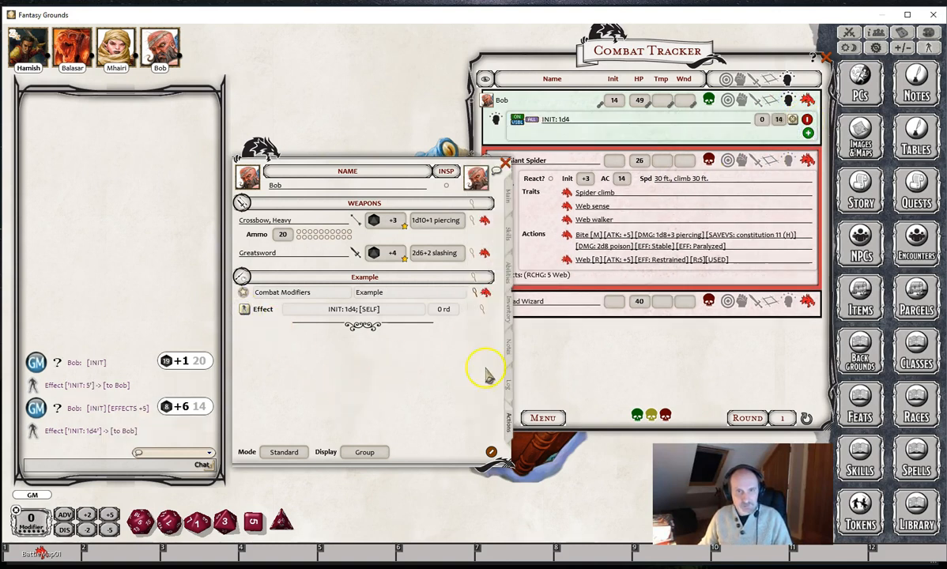
left_click(504, 195)
double_click(362, 326)
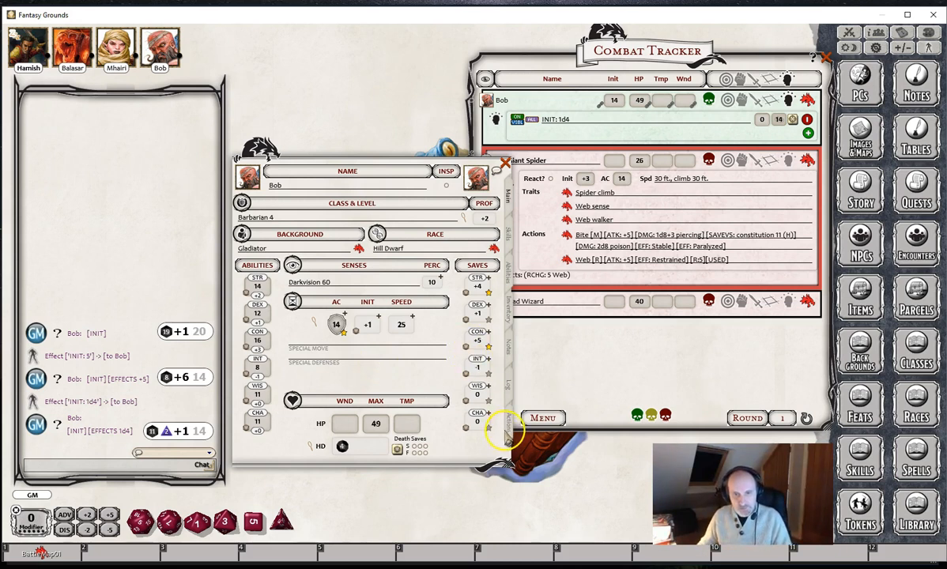
Add a second effect action to Bob's Combat Modifiers entry
left_click(508, 421)
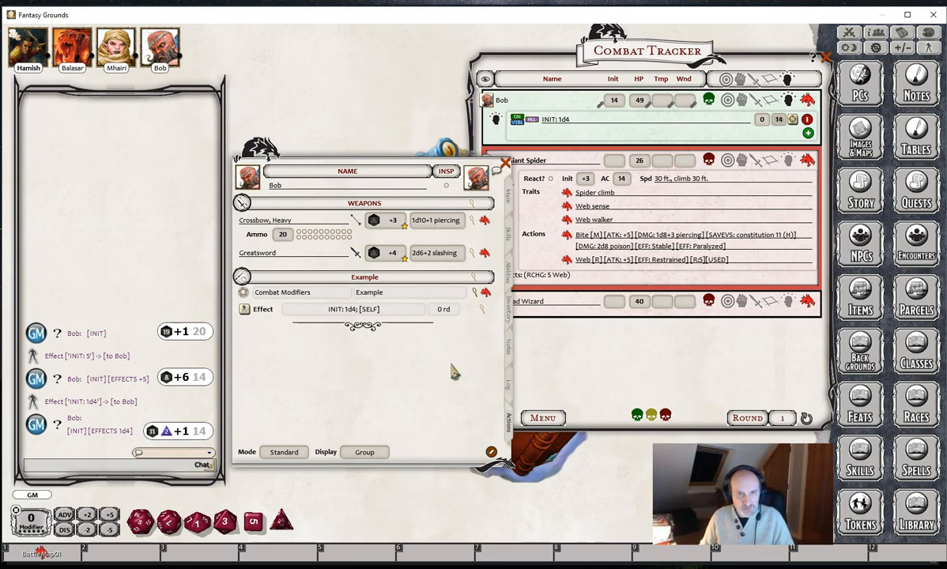
right_click(431, 295)
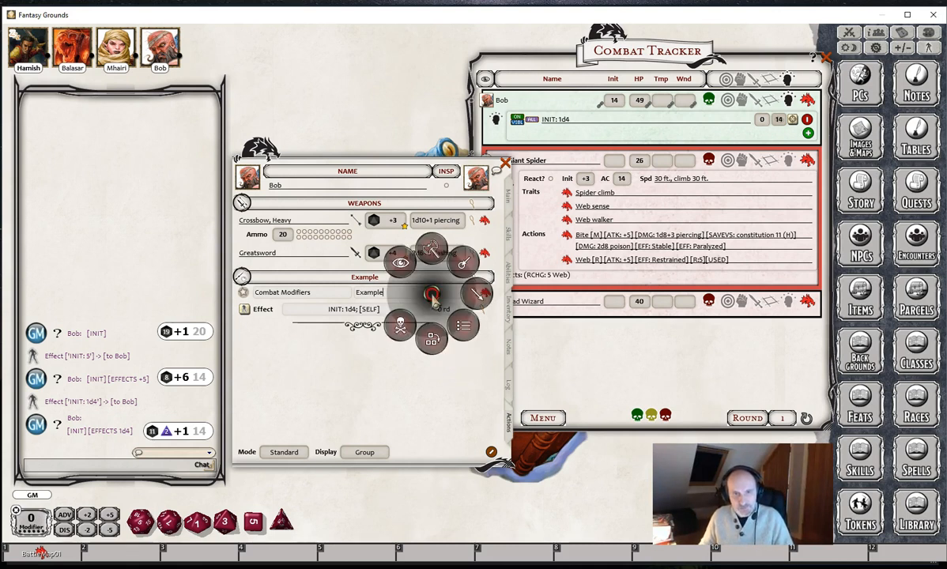
left_click(475, 292)
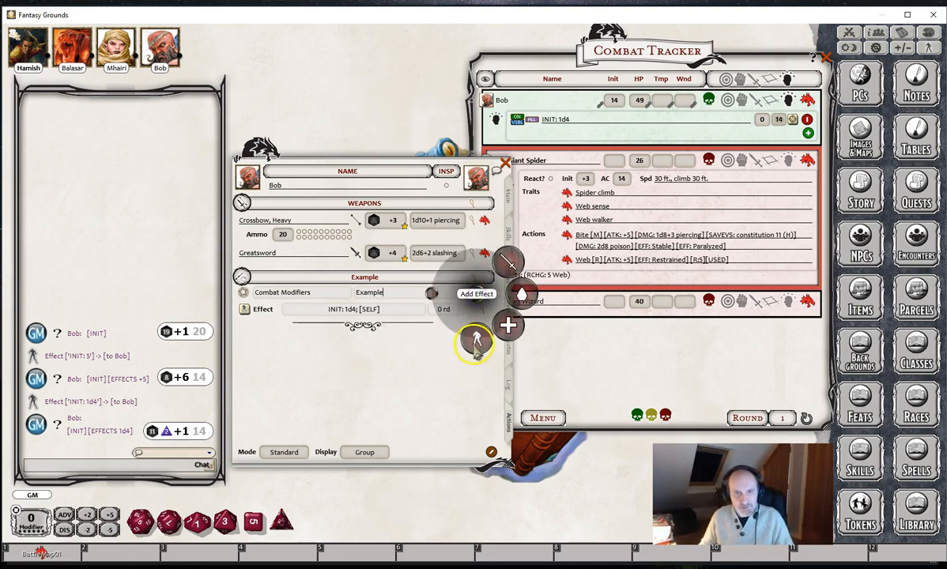
left_click(475, 341)
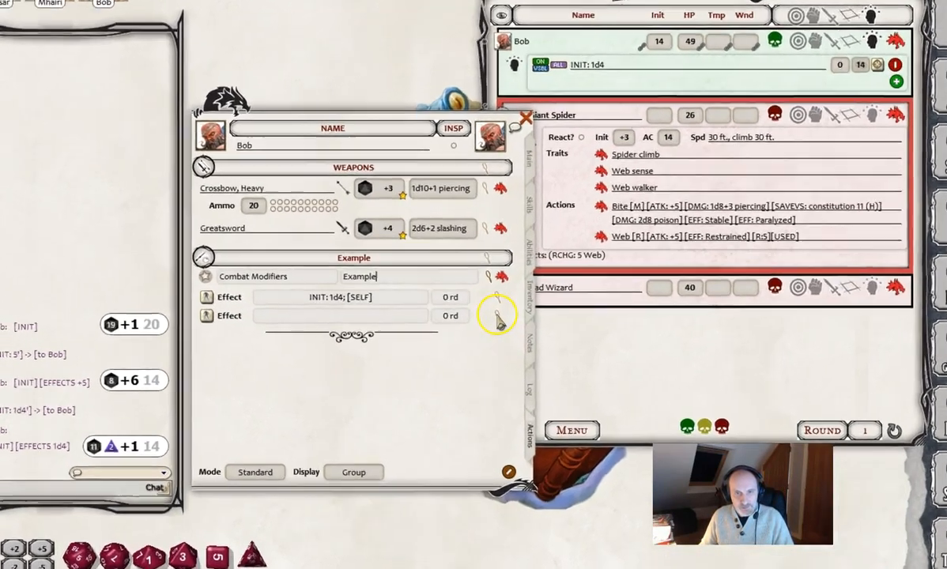
Define the second Combat Modifiers effect as AC: 1 with targeting set to Self
left_click(482, 324)
left_click(462, 247)
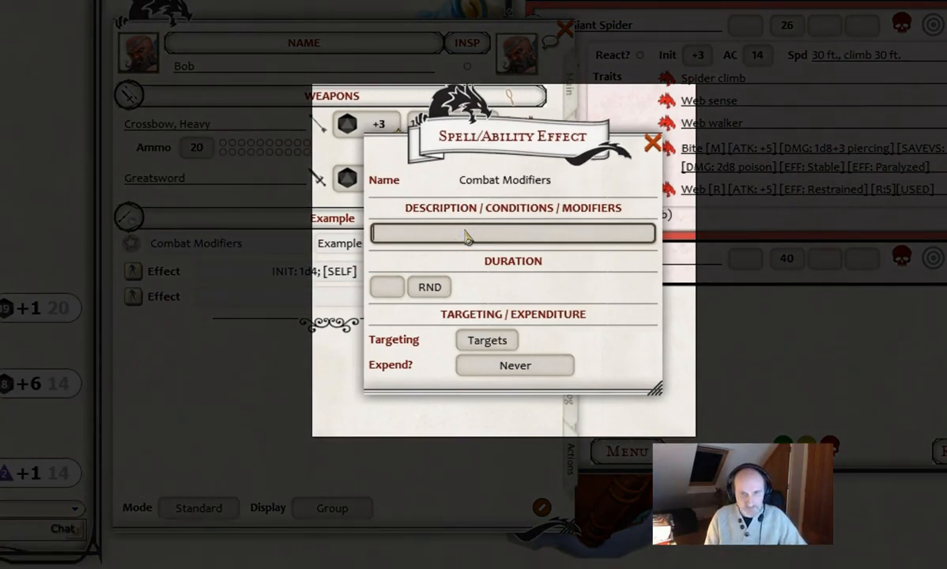
type("AC:")
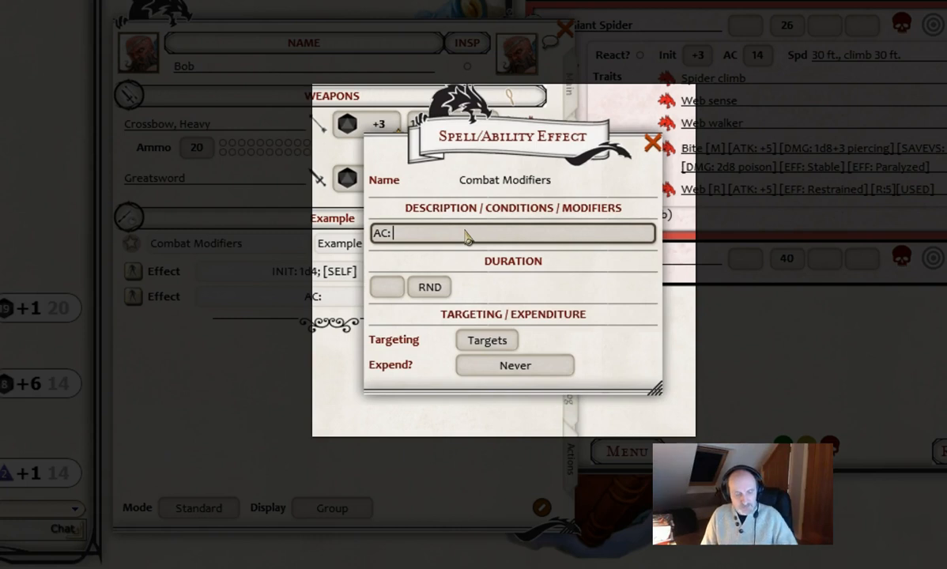
type("1")
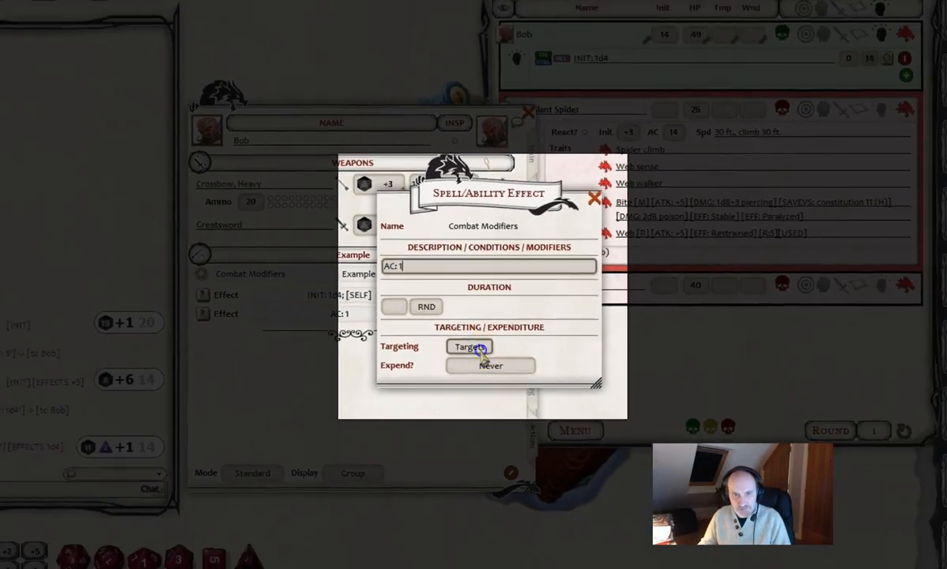
left_click(487, 340)
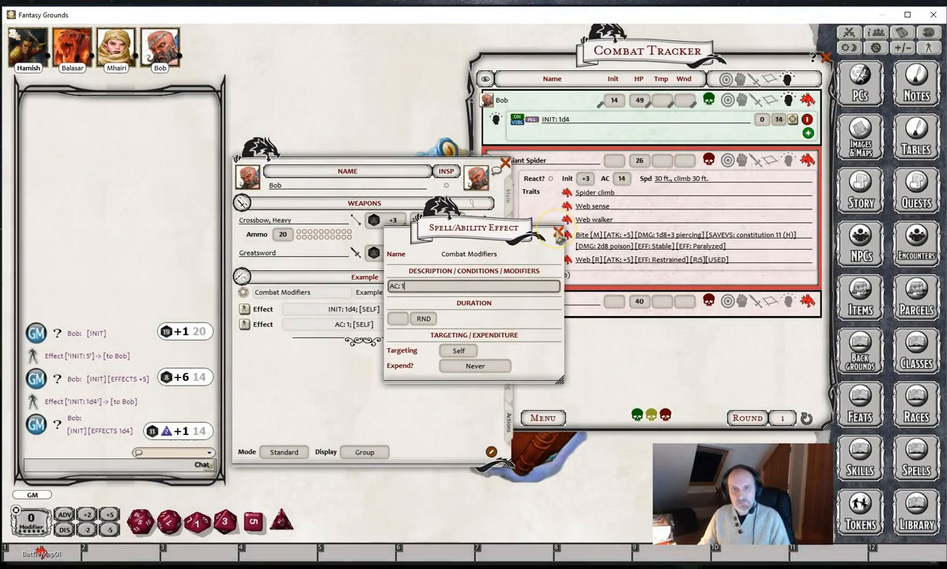
left_click(558, 234)
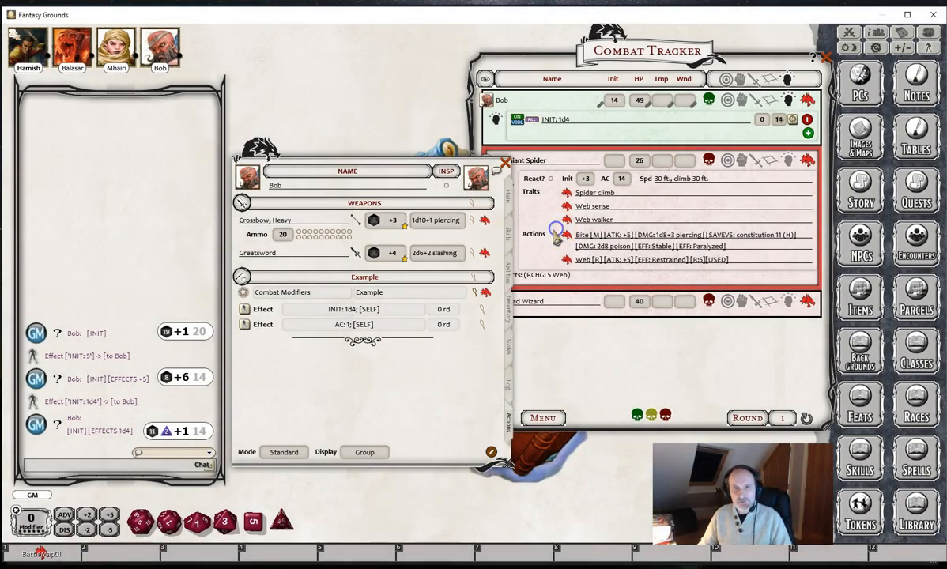
Remove the INIT: 1d4 effect from Bob in the Combat Tracker and show the armor class on his character sheet
left_click(807, 120)
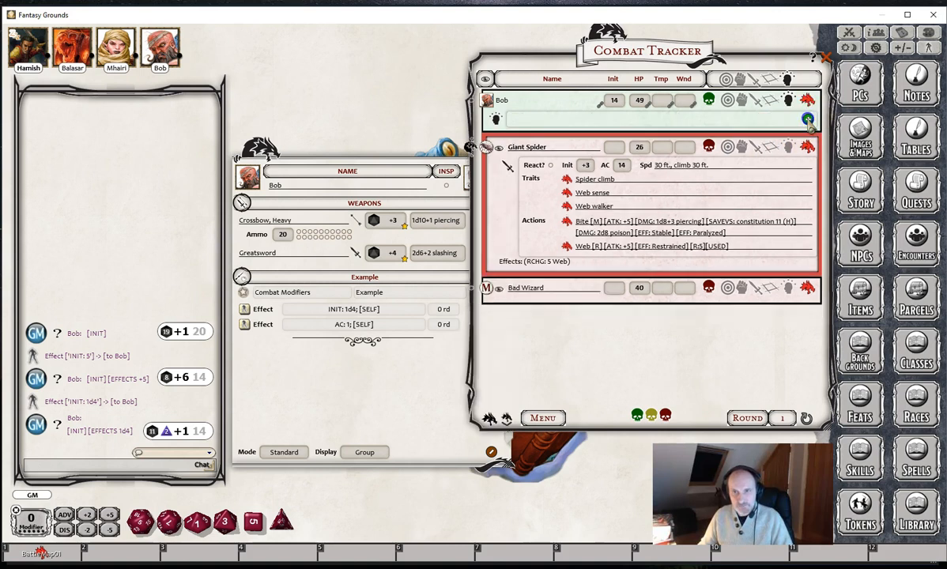
left_click(428, 352)
left_click(507, 196)
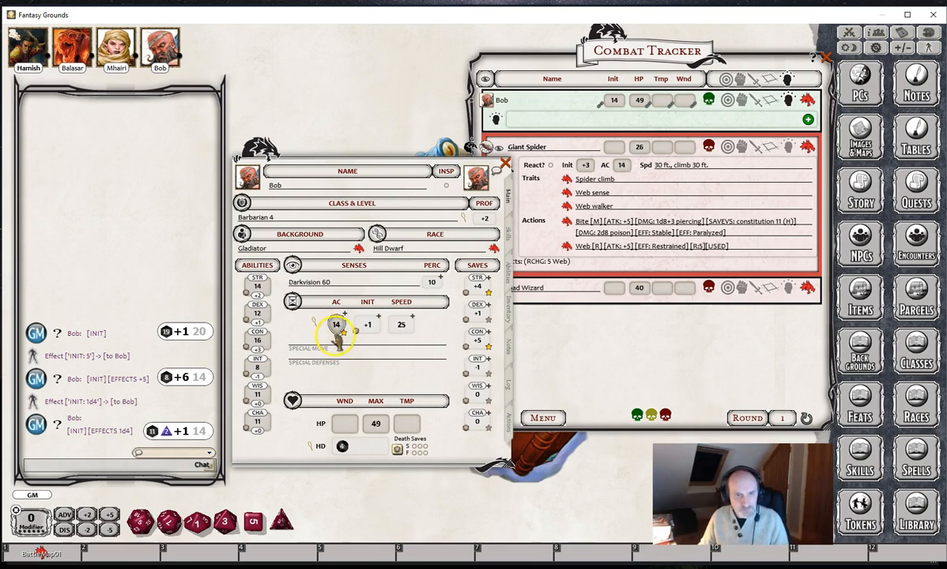
Apply the AC: 1 effect to Bob from his Combat Modifiers entry and check the armor class on his main sheet
left_click(507, 419)
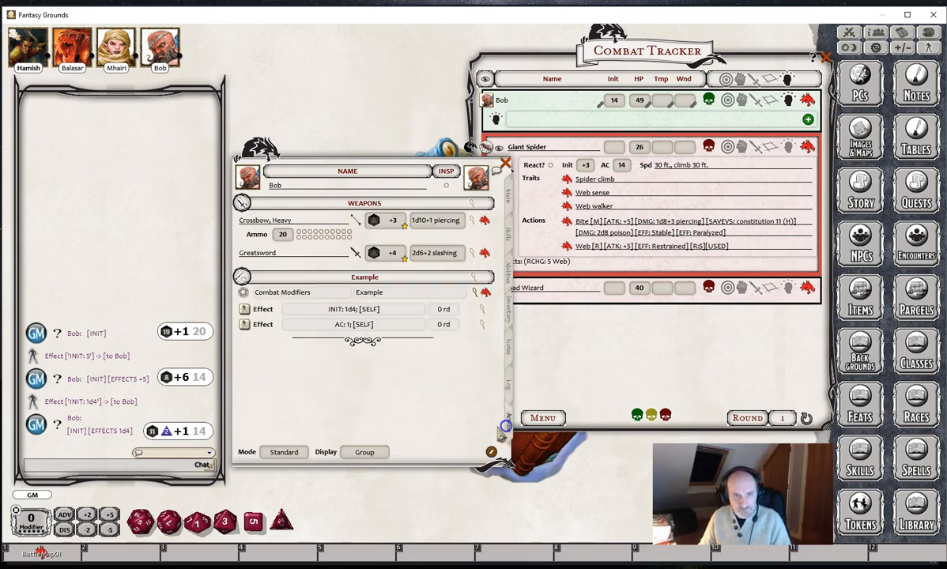
left_click(245, 325)
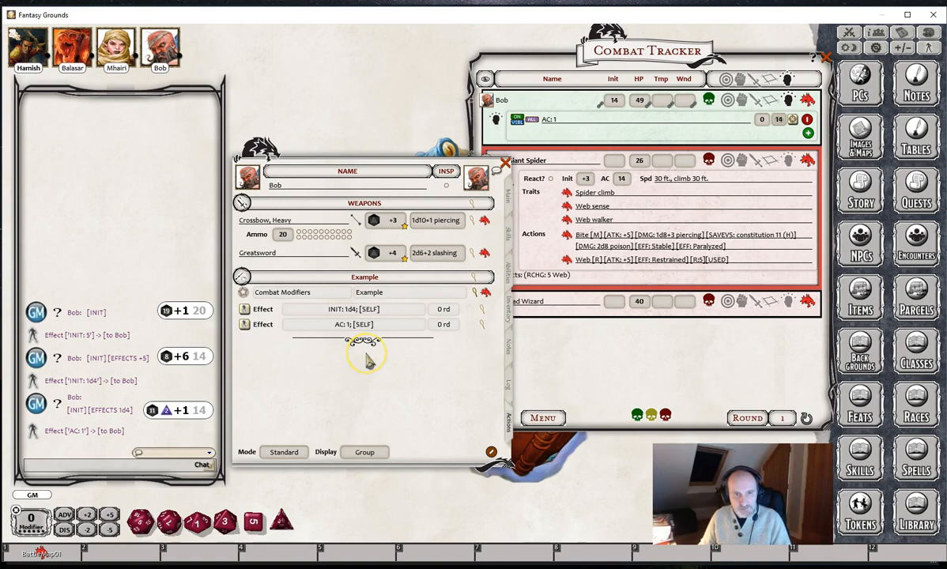
left_click(509, 198)
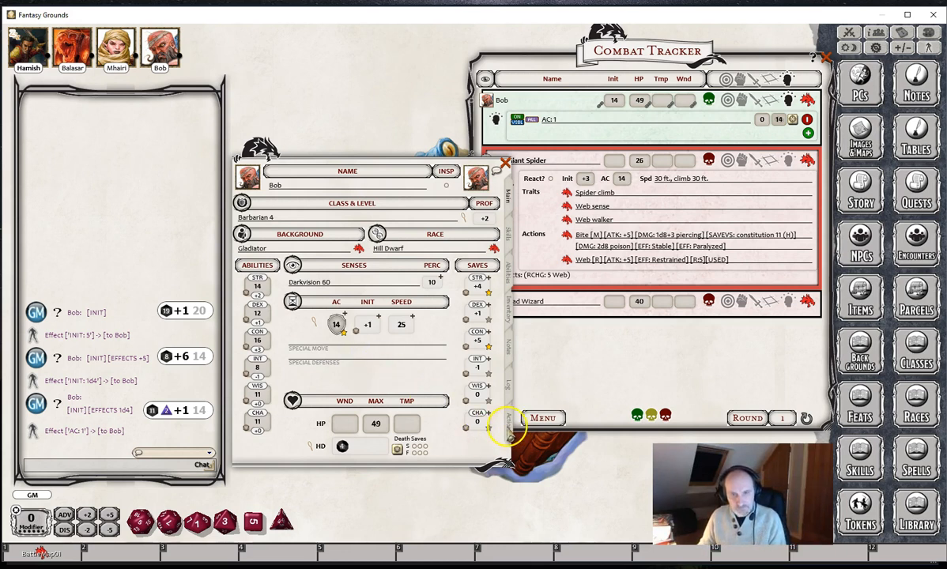
Return Bob's sheet to his actions and turn on manual dice entry in the client options
left_click(507, 419)
left_click(592, 56)
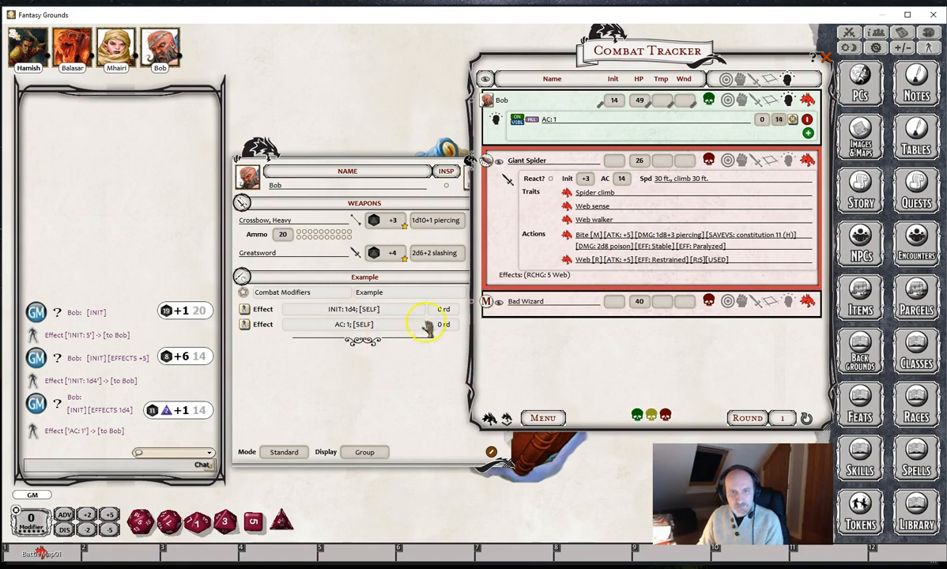
left_click(876, 48)
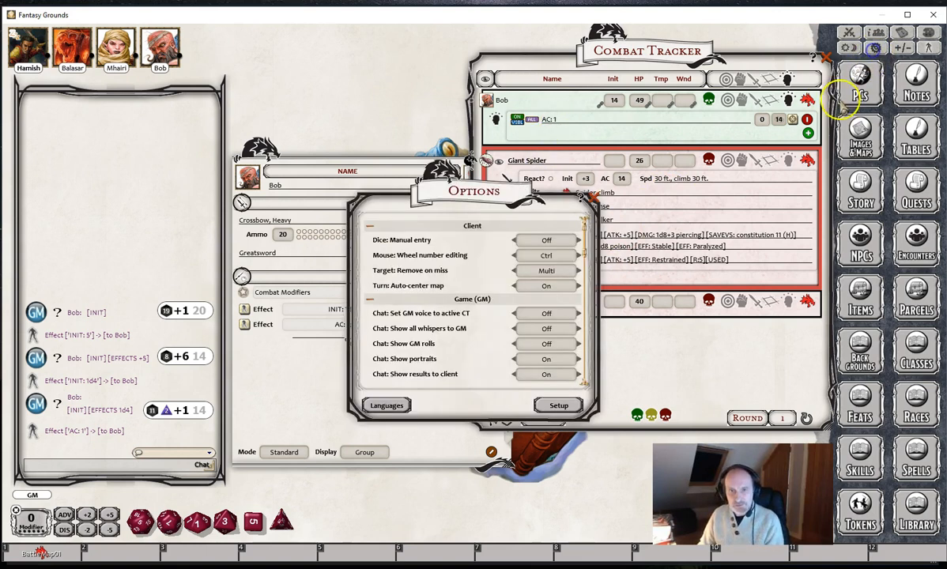
left_click(546, 242)
left_click(591, 202)
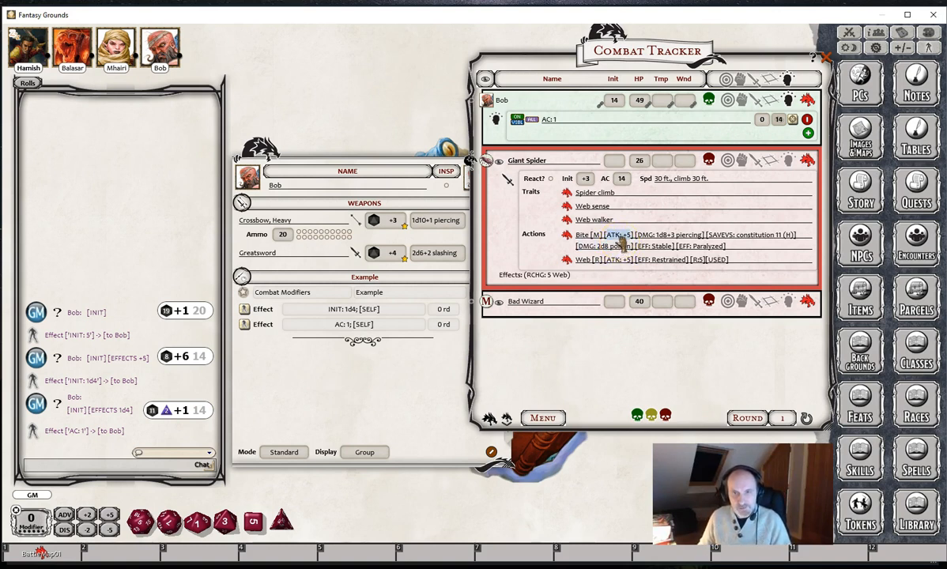
Roll the Giant Spider's Bite attack against Bob with a manual d20 result of 9
left_click_drag(621, 238, 580, 113)
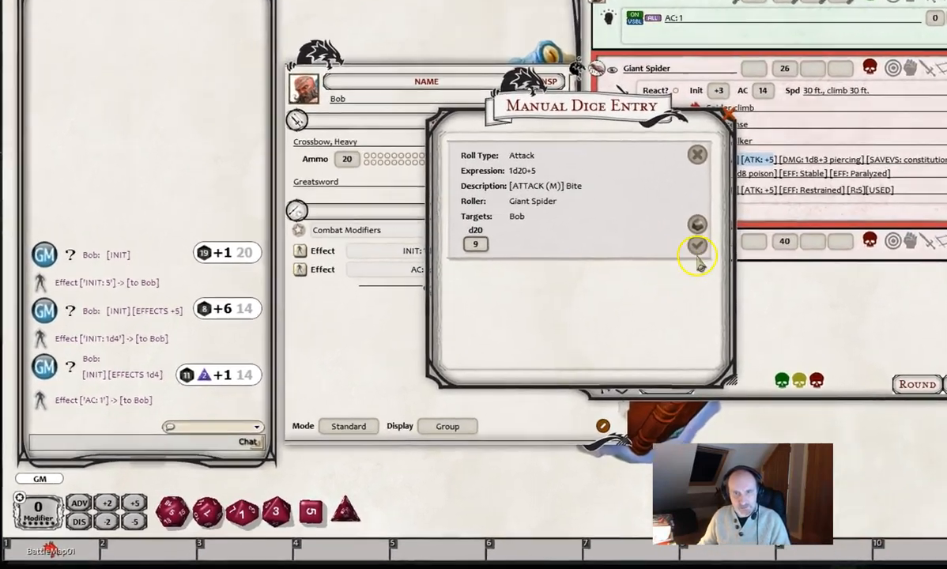
left_click(569, 304)
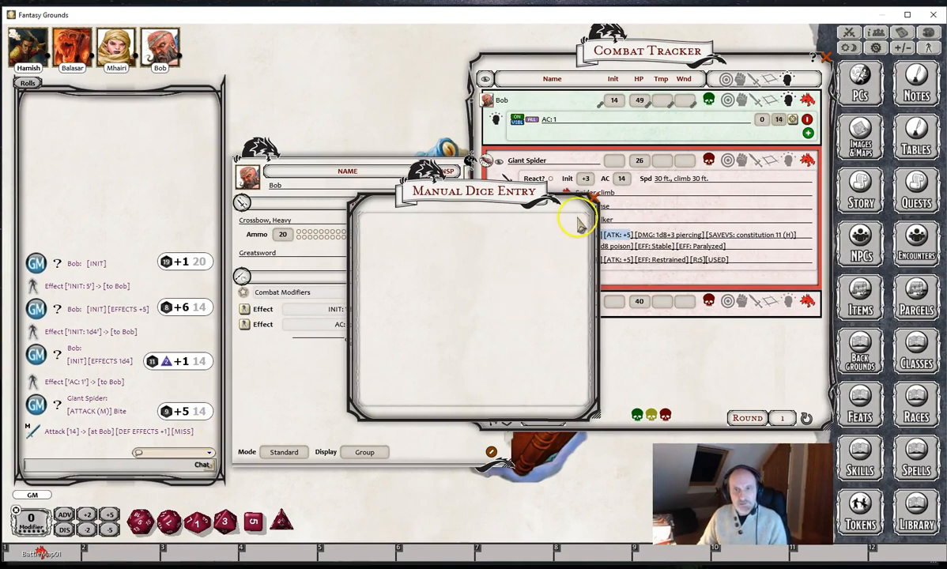
left_click(594, 198)
Roll the Giant Spider's Bite attack against Bob with a manual d20 result of 10 and turn manual dice entry off
double_click(615, 243)
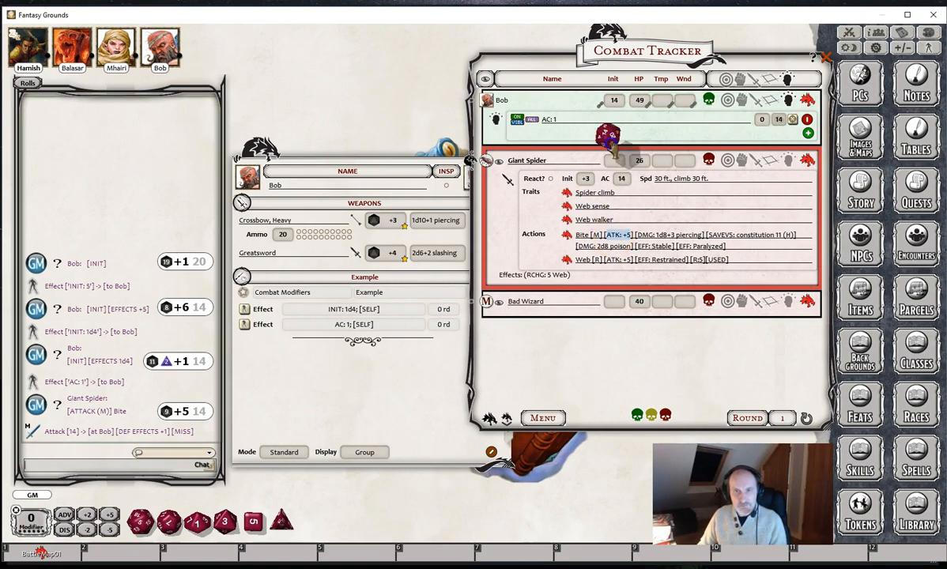
left_click(388, 305)
type("10")
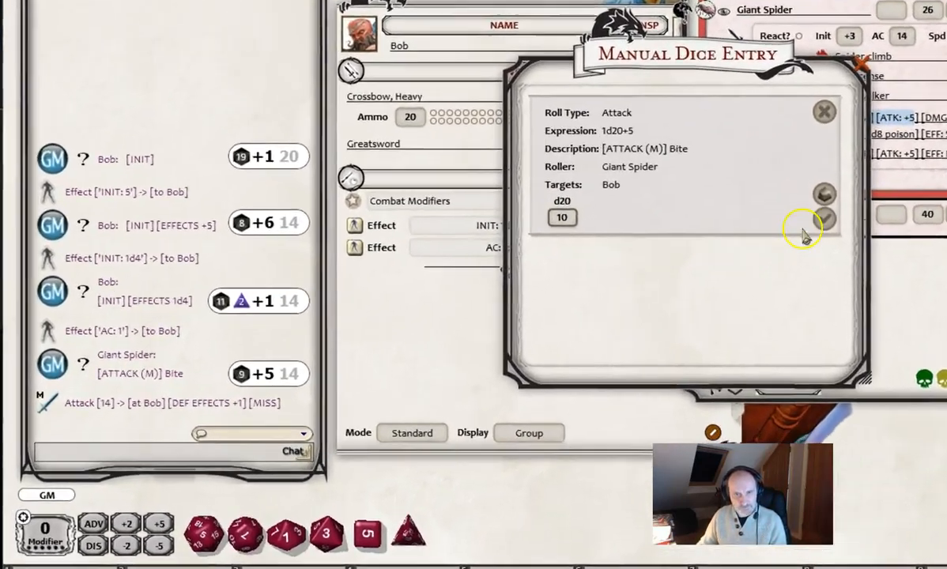
left_click(824, 219)
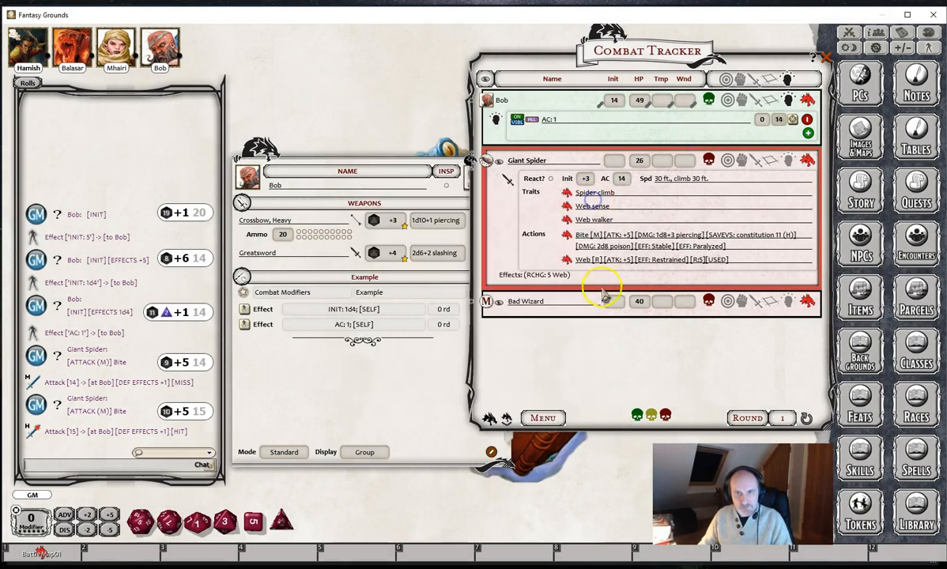
left_click(876, 47)
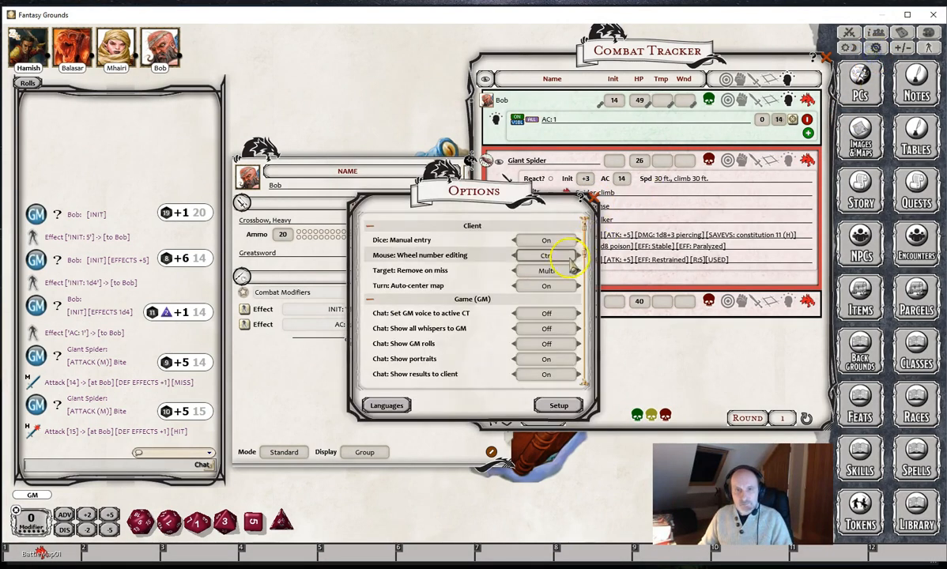
left_click(593, 201)
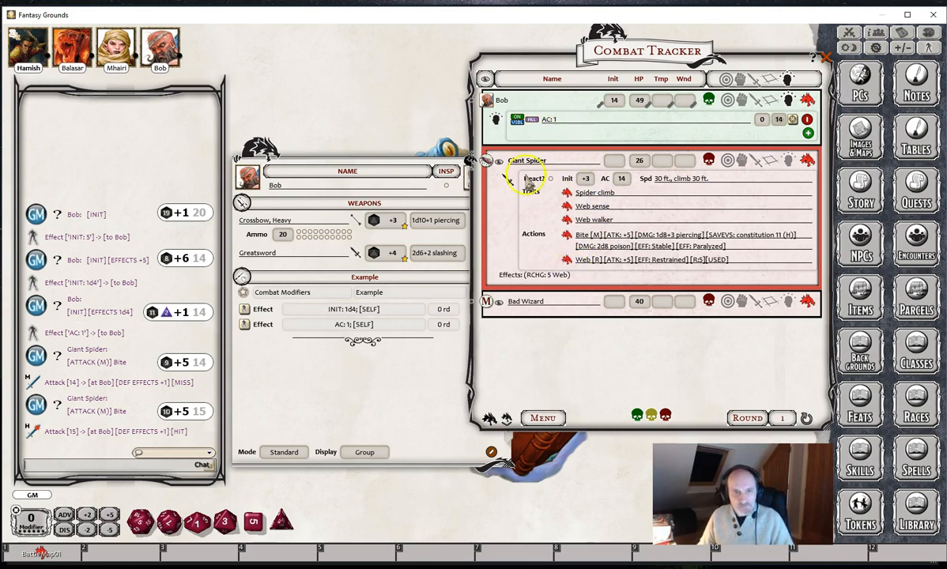
Change the modifier of Bob's second Combat Modifiers effect to AC: [LVL]
left_click(405, 336)
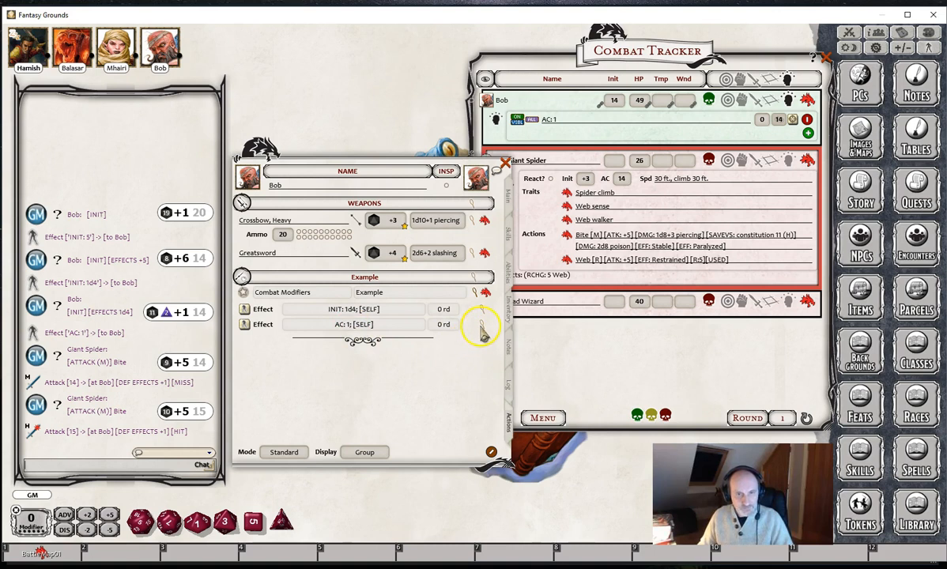
left_click(482, 333)
left_click(448, 289)
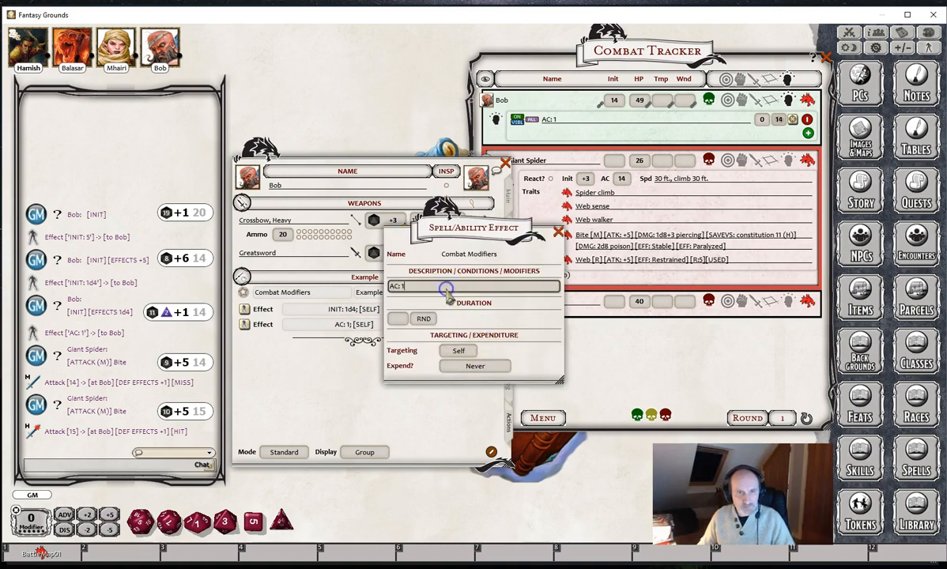
key("BackSpace")
type("[")
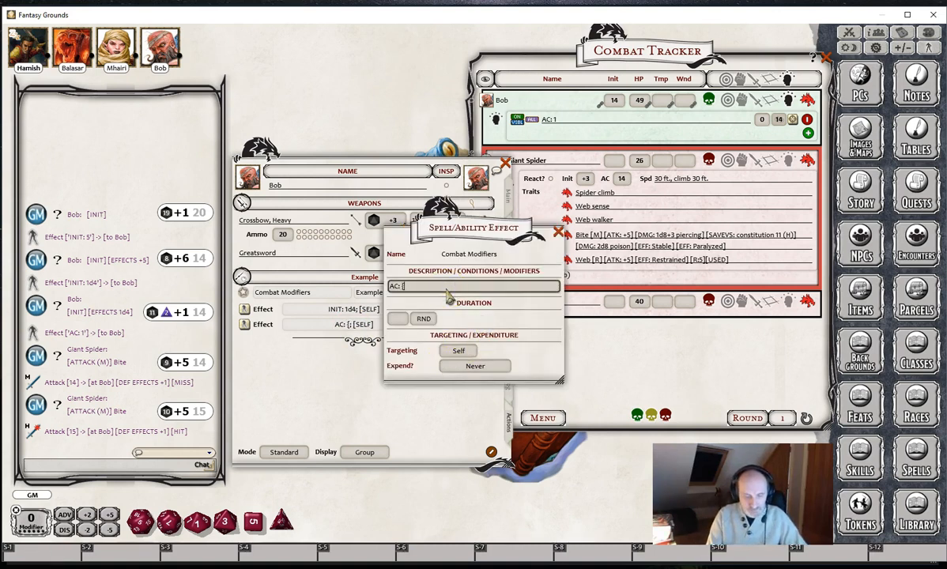
type("LVL")
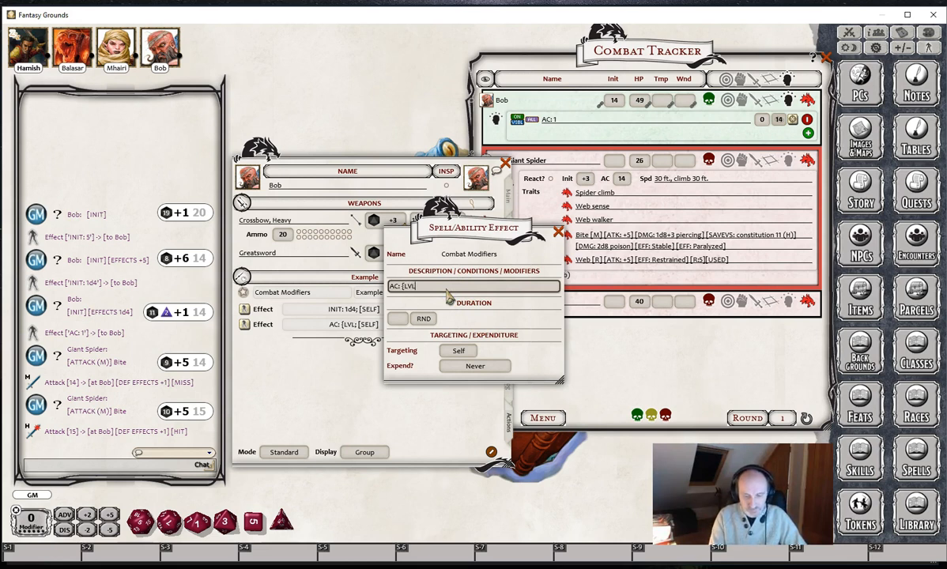
type("]")
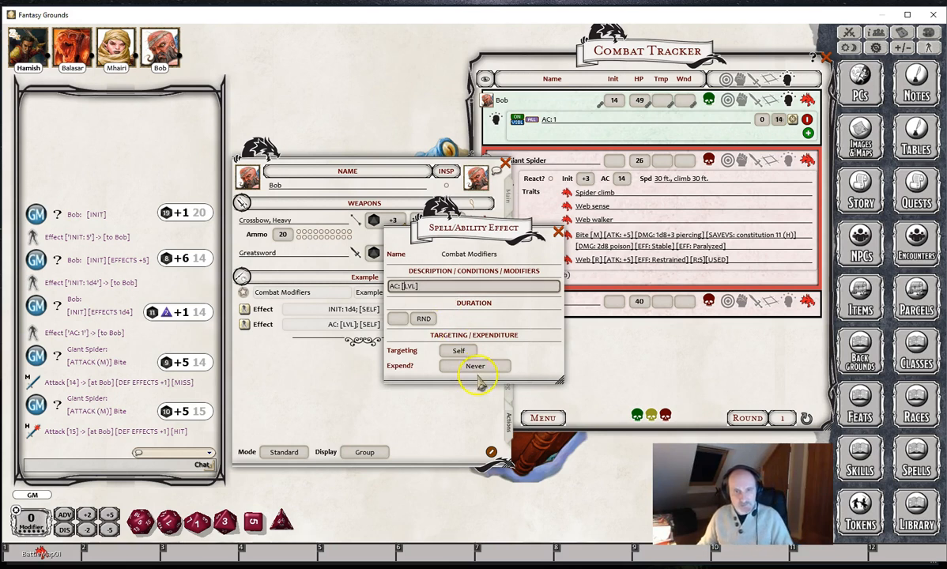
left_click(558, 232)
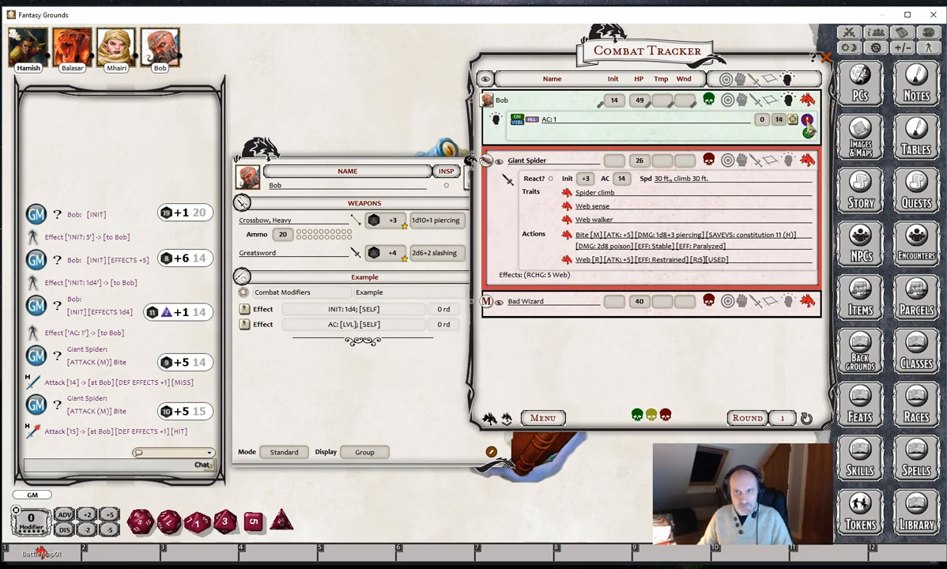
Remove Bob's active AC: 1 effect in the Combat Tracker and apply the AC: [LVL] effect to him
left_click(807, 120)
left_click(263, 325)
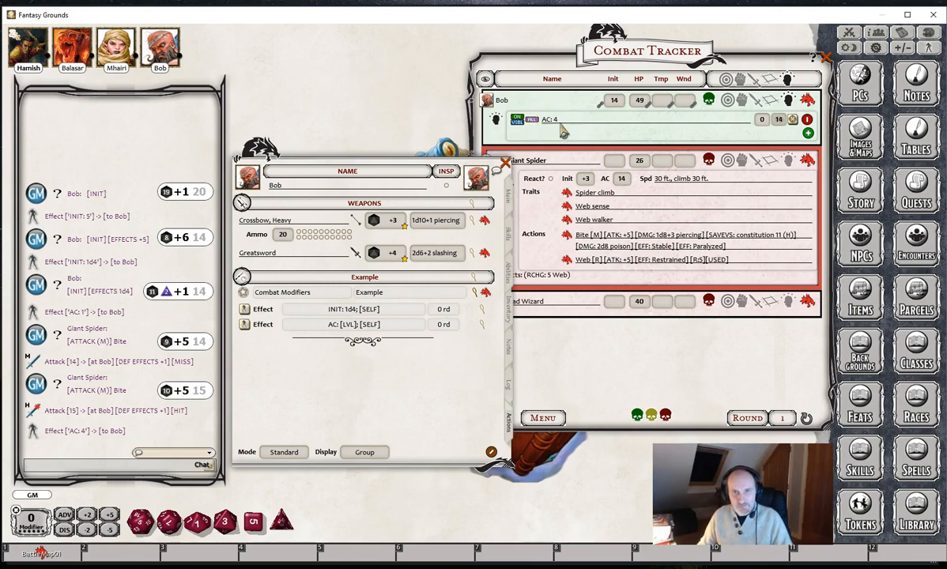
left_click(560, 129)
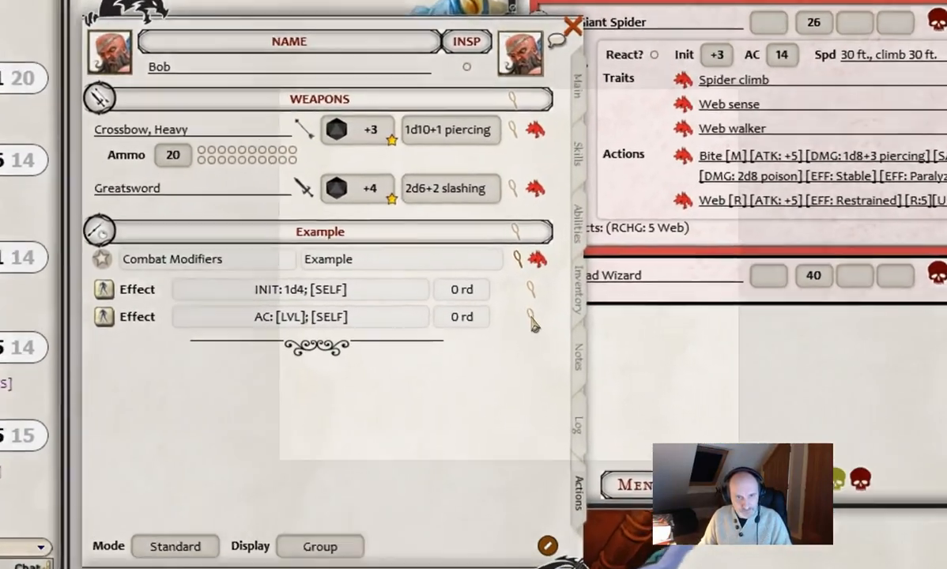
Change the modifier of Bob's second Combat Modifiers effect to AC: 2, melee
left_click(485, 332)
left_click(452, 231)
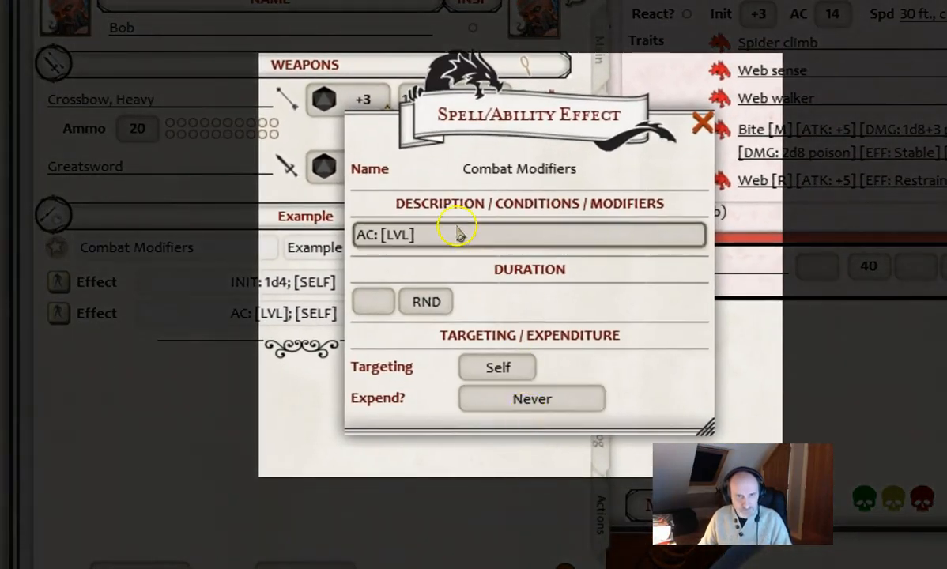
key("BackSpace")
key("BackSpace")
key("BackSpace")
key("BackSpace")
key("BackSpace")
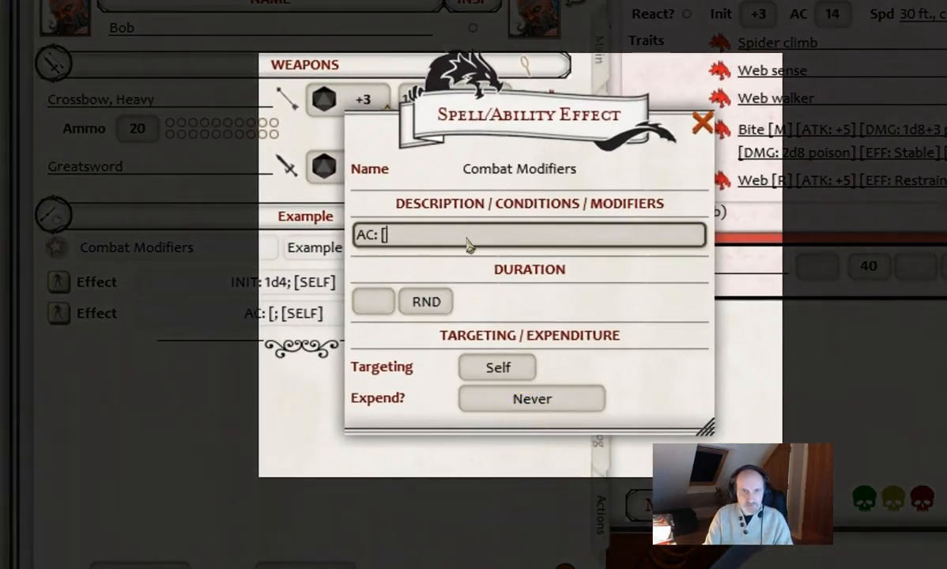
type("2")
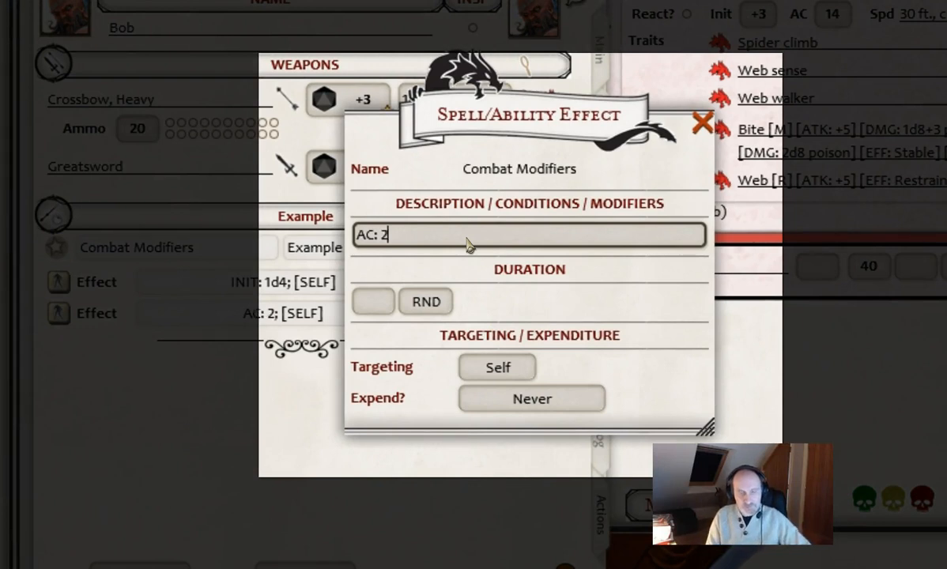
type(", ")
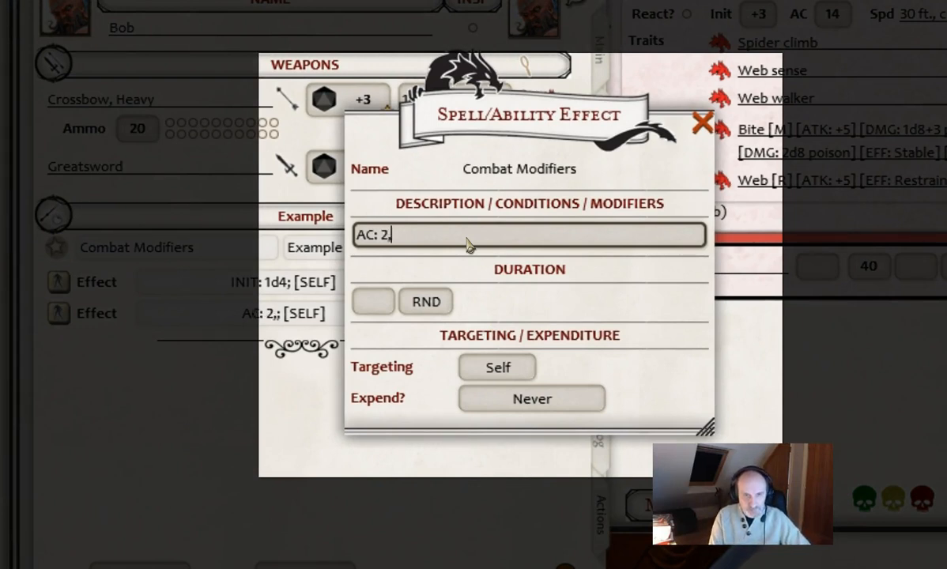
type("mele")
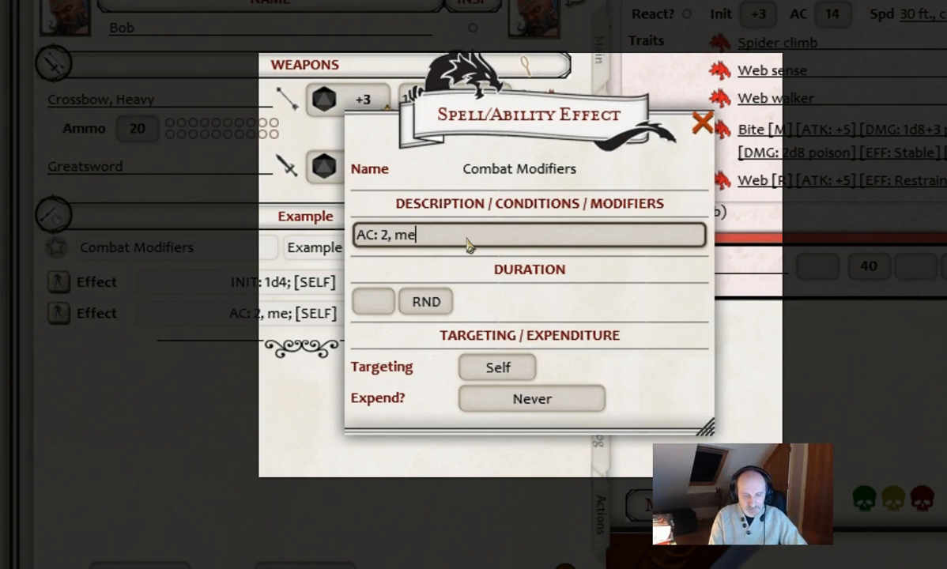
type("e")
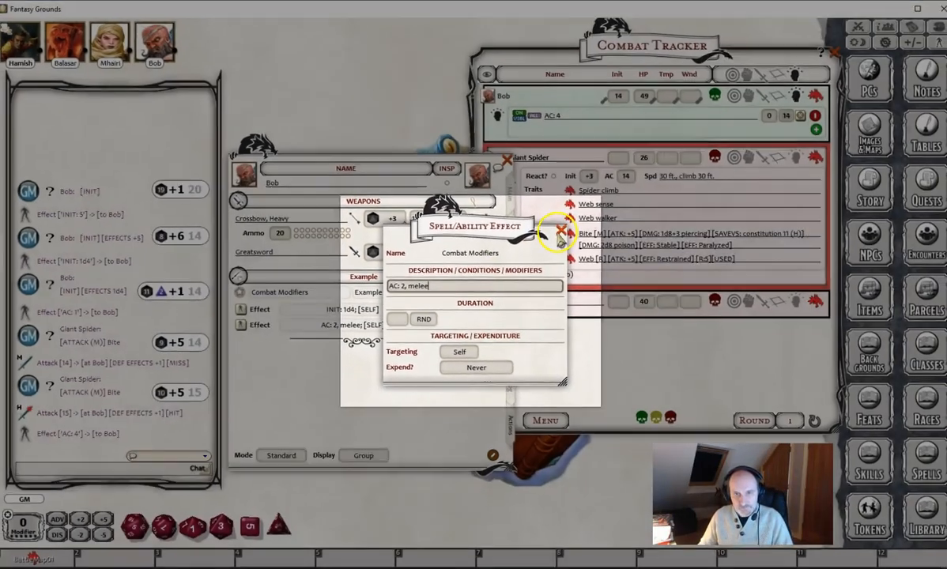
left_click(559, 232)
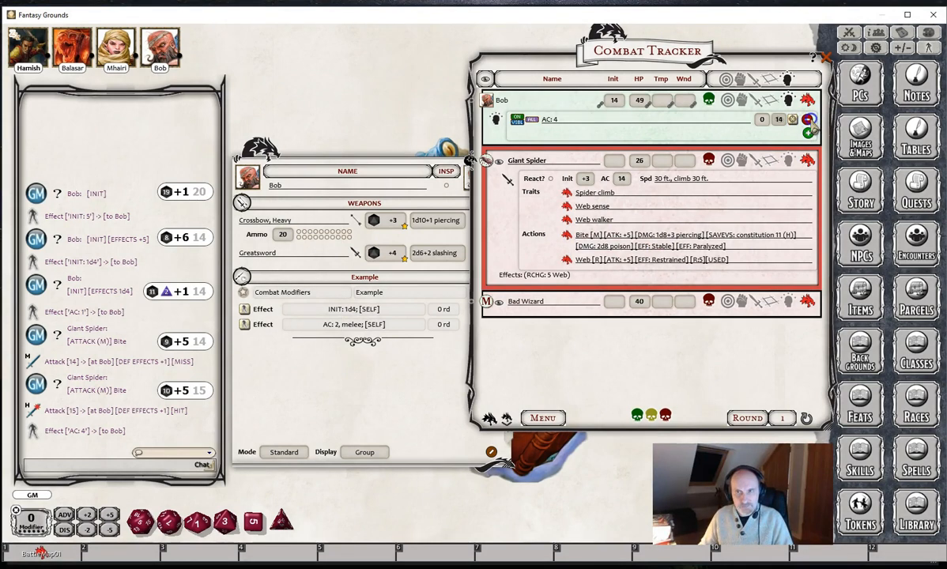
Replace Bob's active AC effect with AC: 2, melee and roll the Giant Spider's Web and Bite attacks against him
left_click(808, 119)
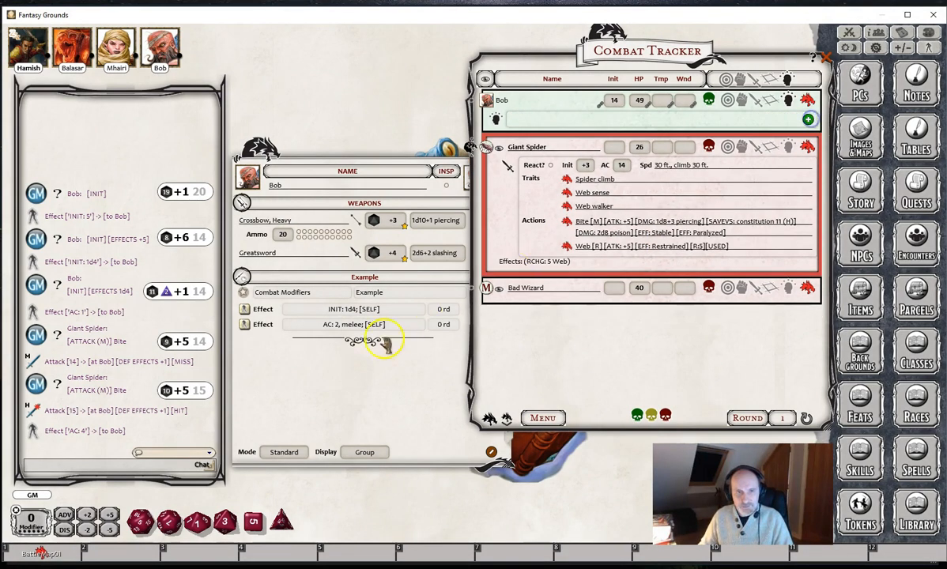
left_click(247, 325)
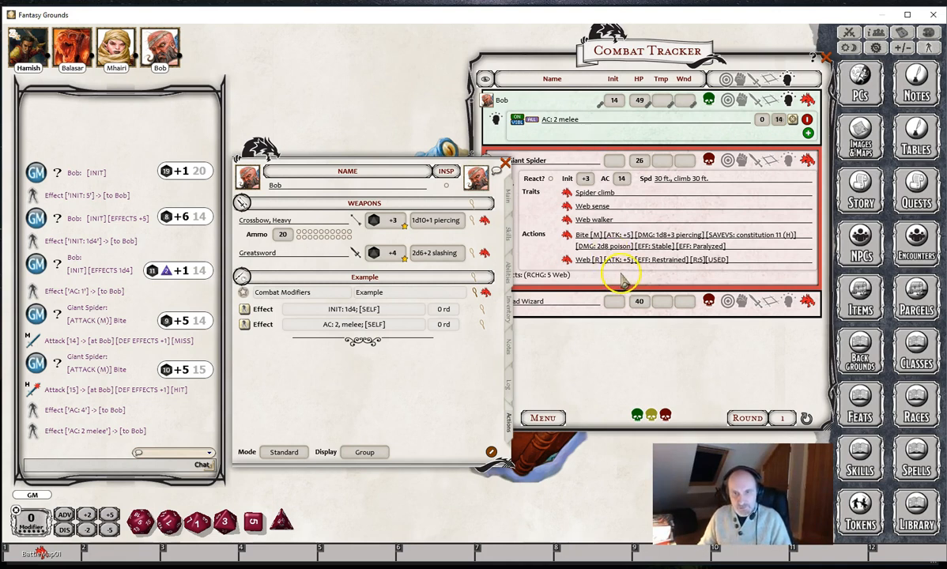
left_click_drag(622, 269, 586, 119)
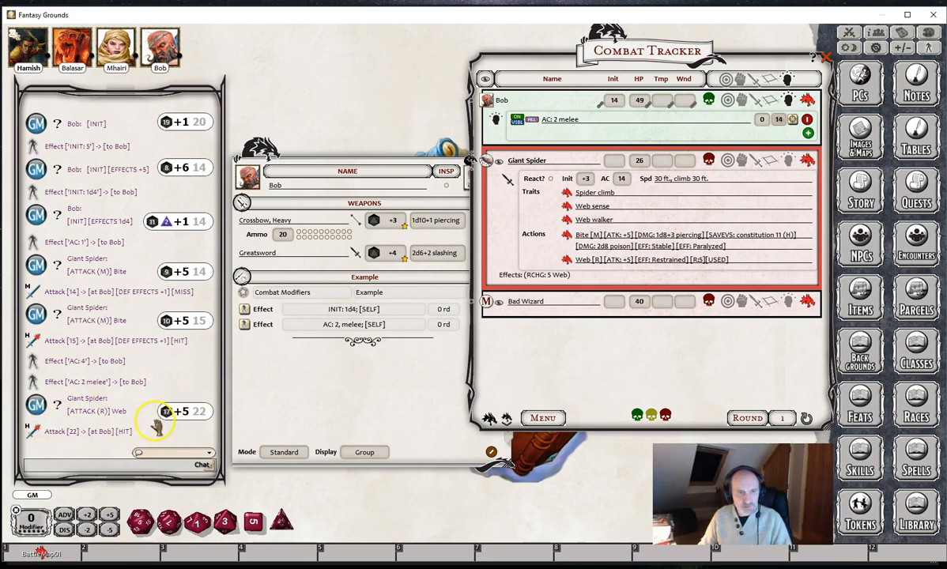
left_click_drag(596, 235, 639, 85)
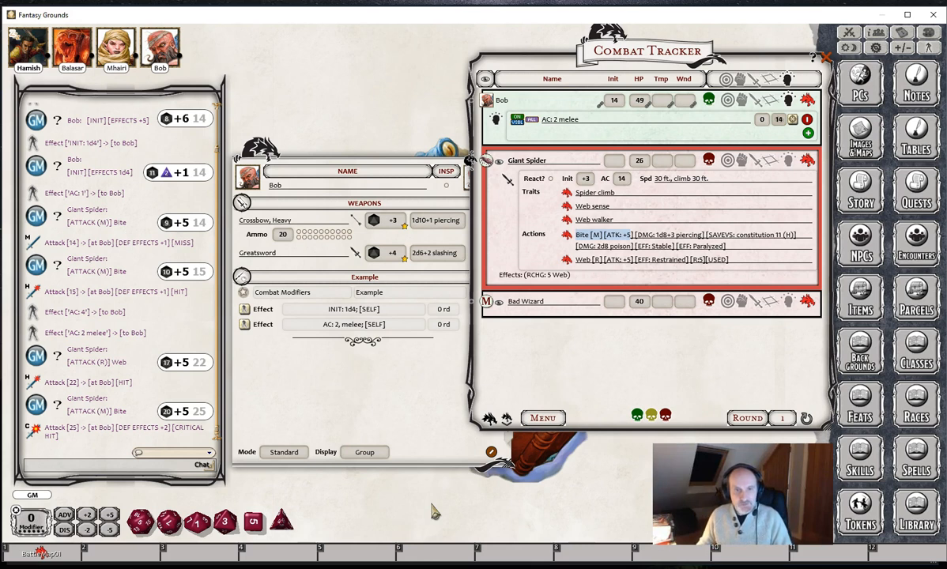
Add a third effect action to Bob's Combat Modifiers entry and open its details
left_click(400, 393)
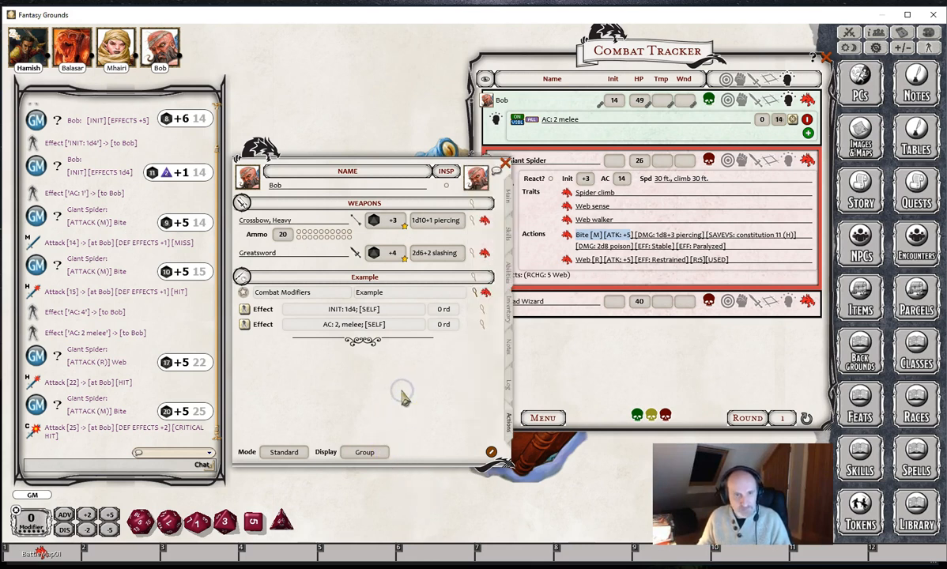
right_click(425, 293)
left_click(469, 294)
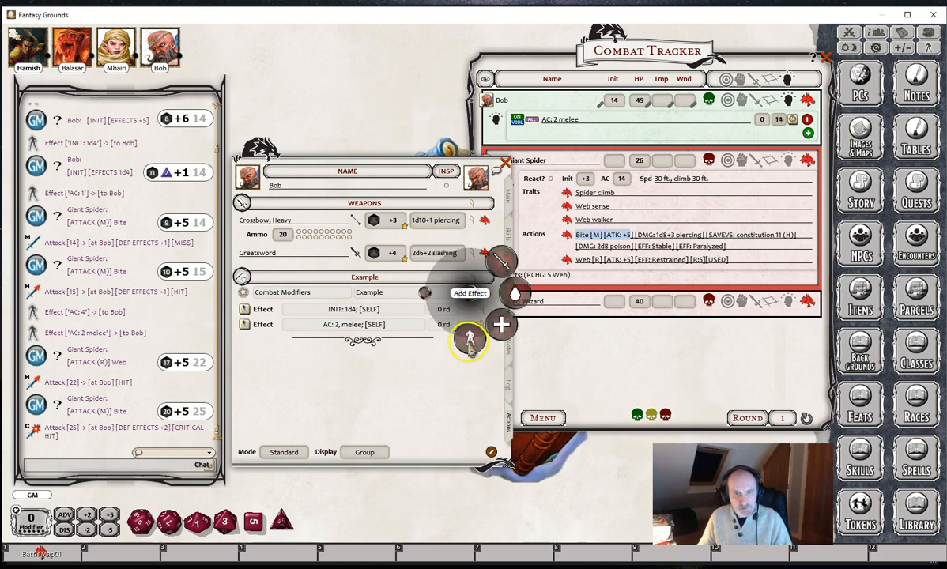
left_click(471, 336)
left_click(482, 342)
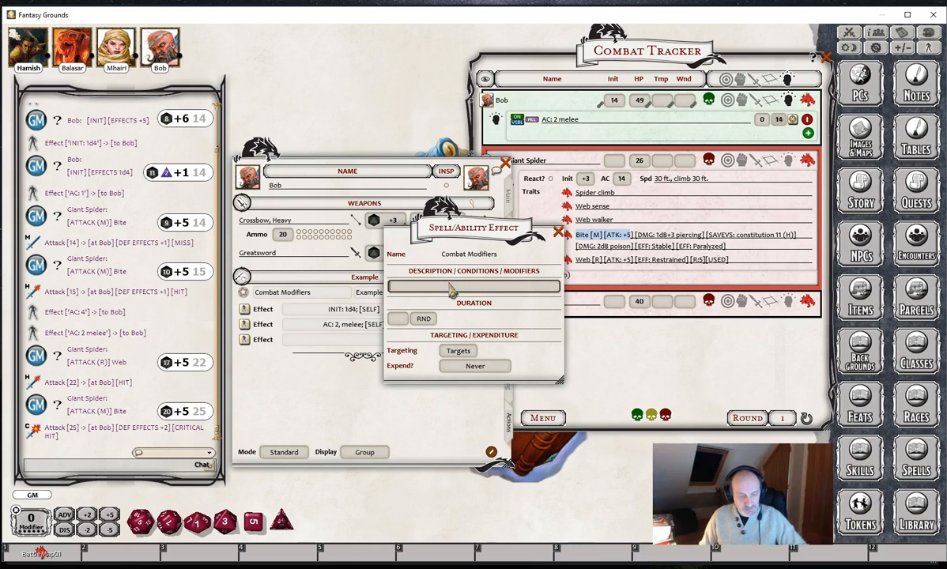
Set the third Combat Modifiers effect to SAVE: 1 with Self targeting and close its details
key("shift")
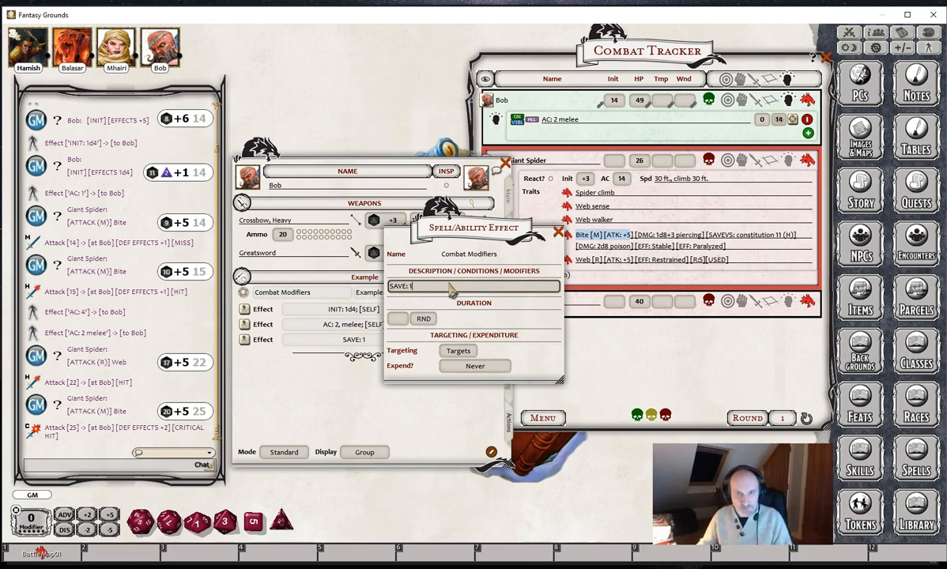
left_click(459, 350)
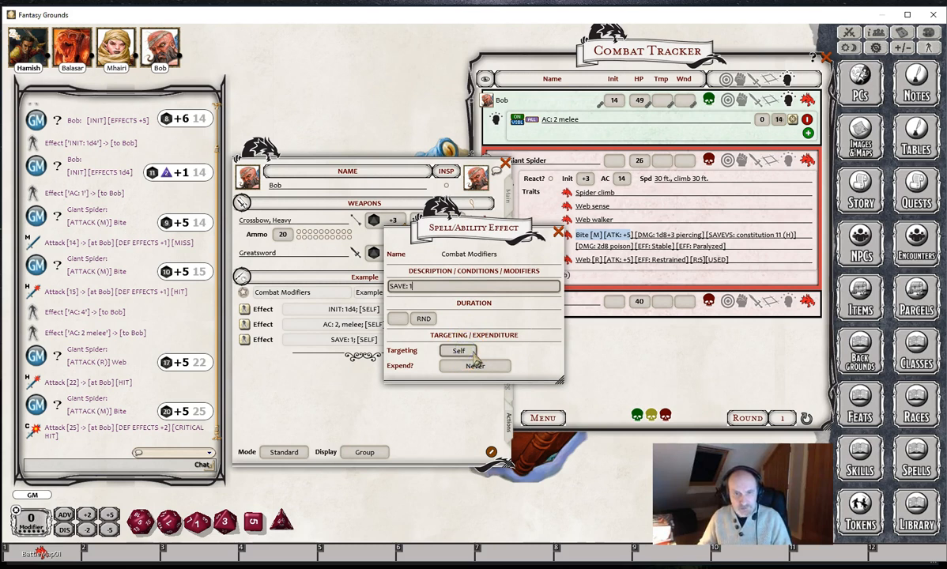
left_click(558, 231)
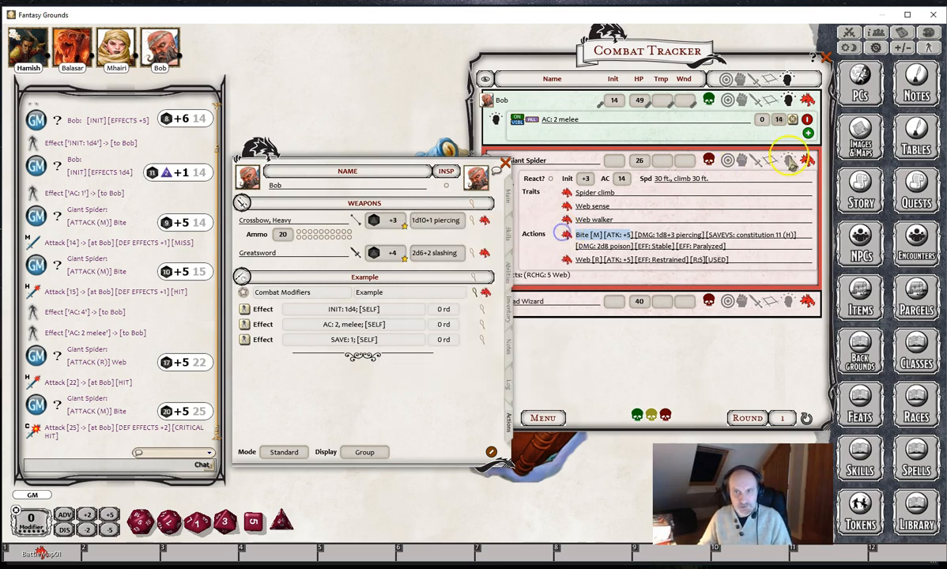
Replace Bob's active AC effect with SAVE: 1 and roll his Strength, Intelligence and Charisma saves
left_click(527, 218)
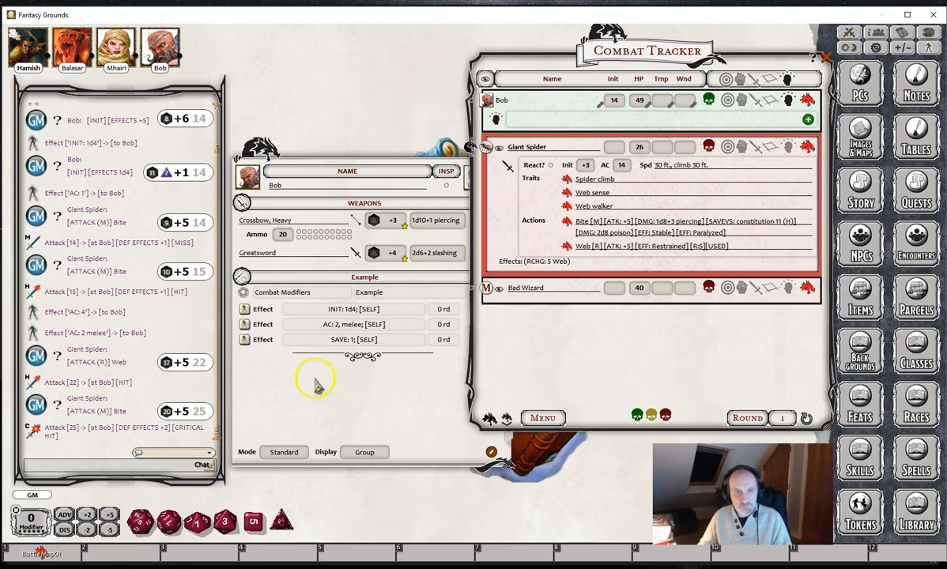
double_click(244, 340)
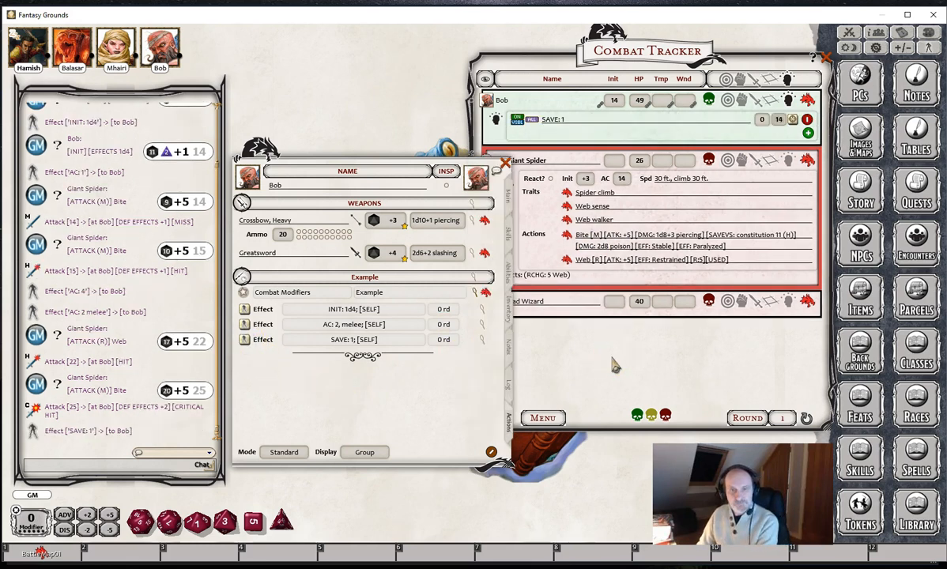
left_click(507, 197)
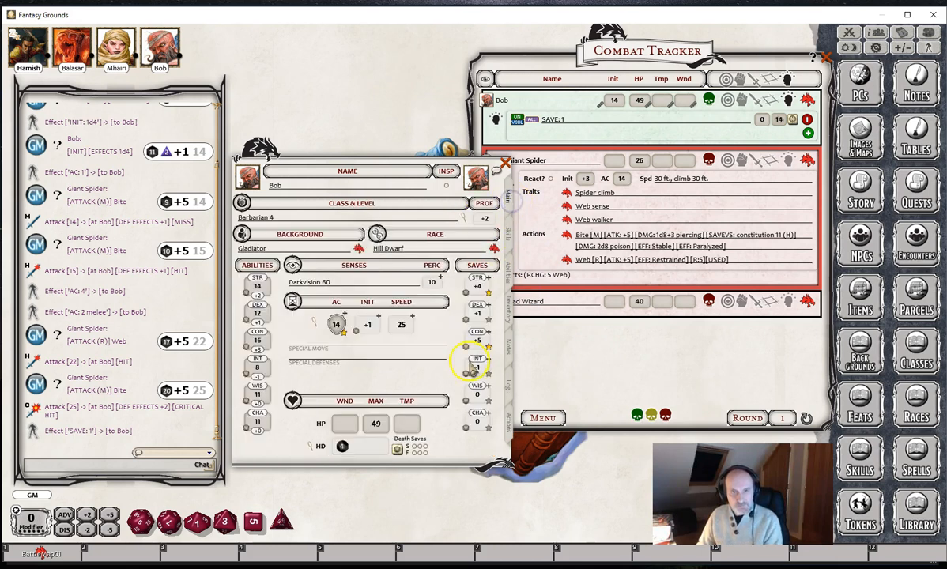
double_click(479, 291)
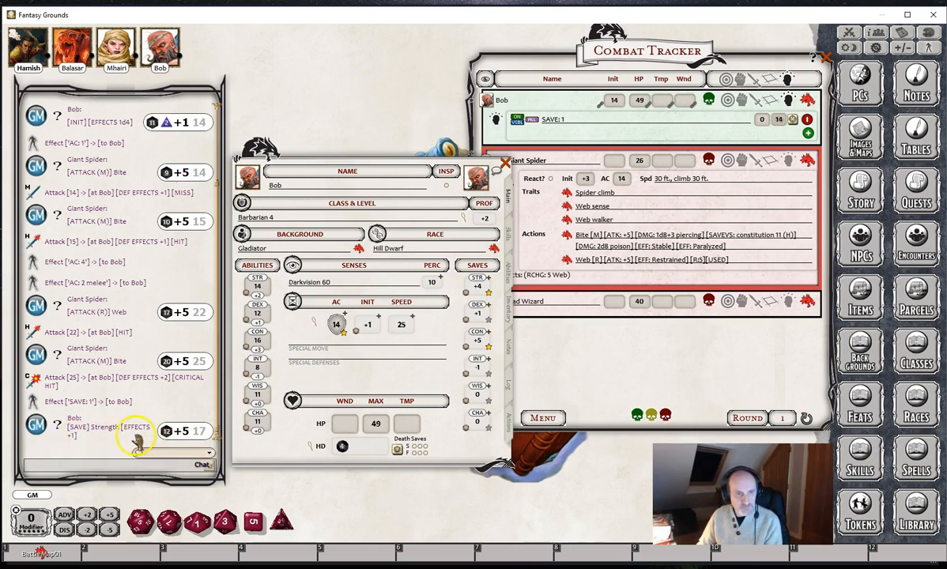
double_click(477, 370)
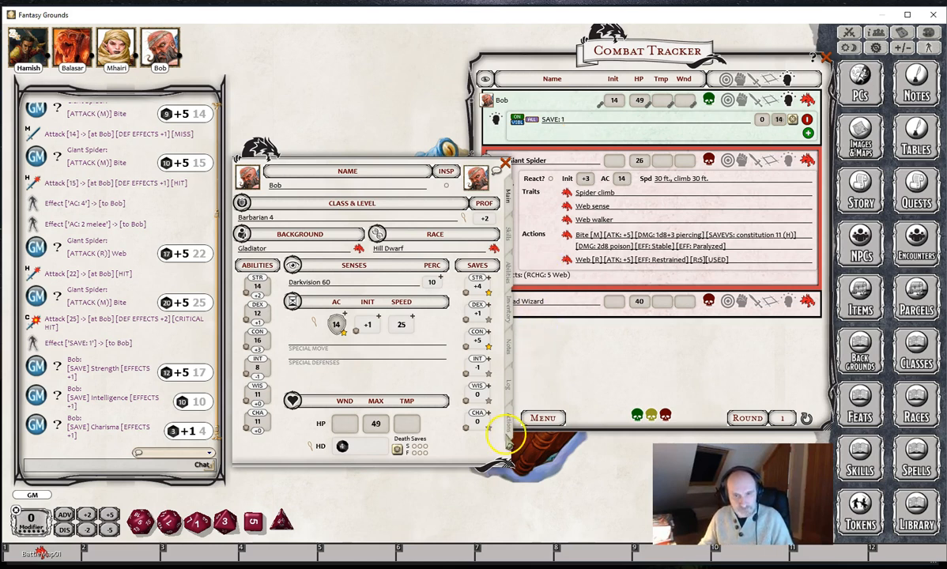
Change the modifier of Bob's third Combat Modifiers effect to SAVE: 1d4
left_click(506, 423)
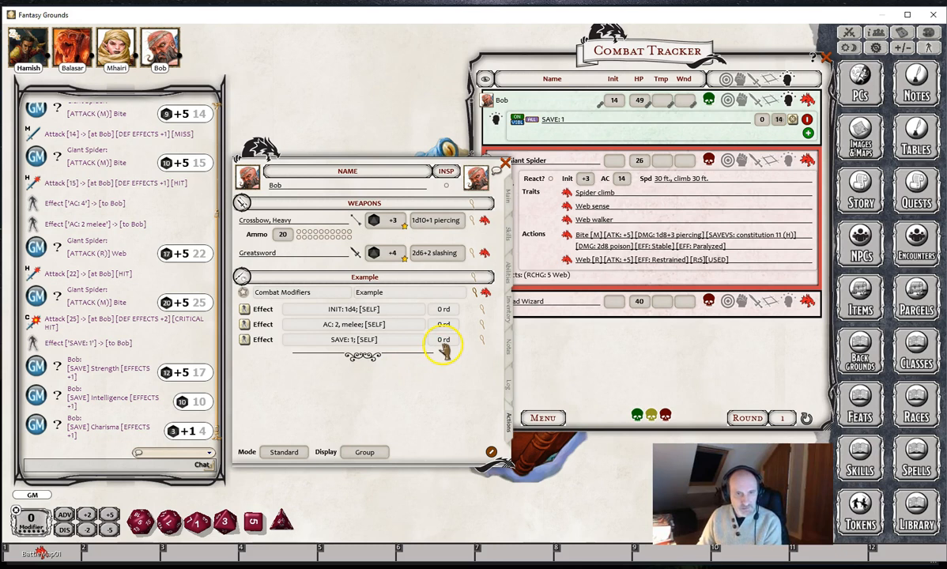
left_click(485, 348)
left_click(419, 287)
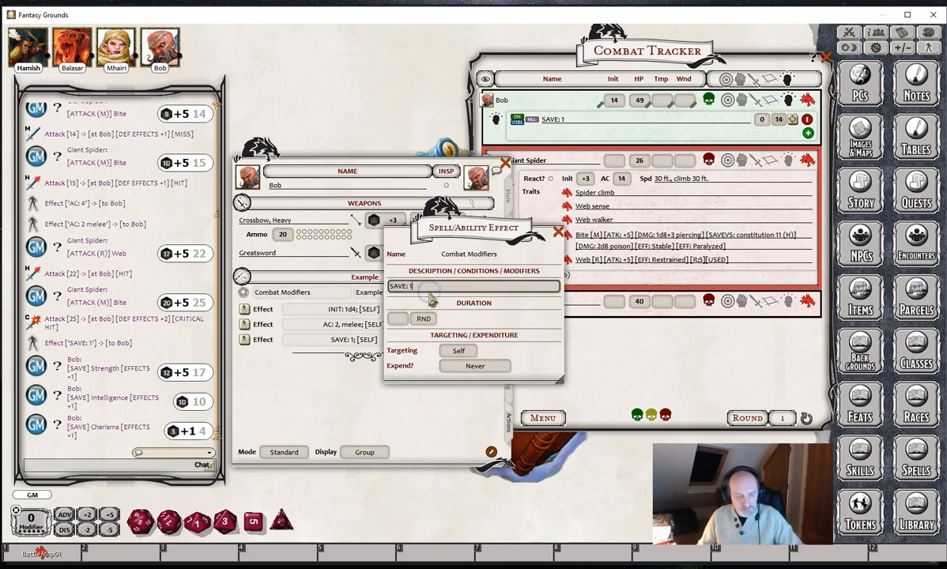
type("d4")
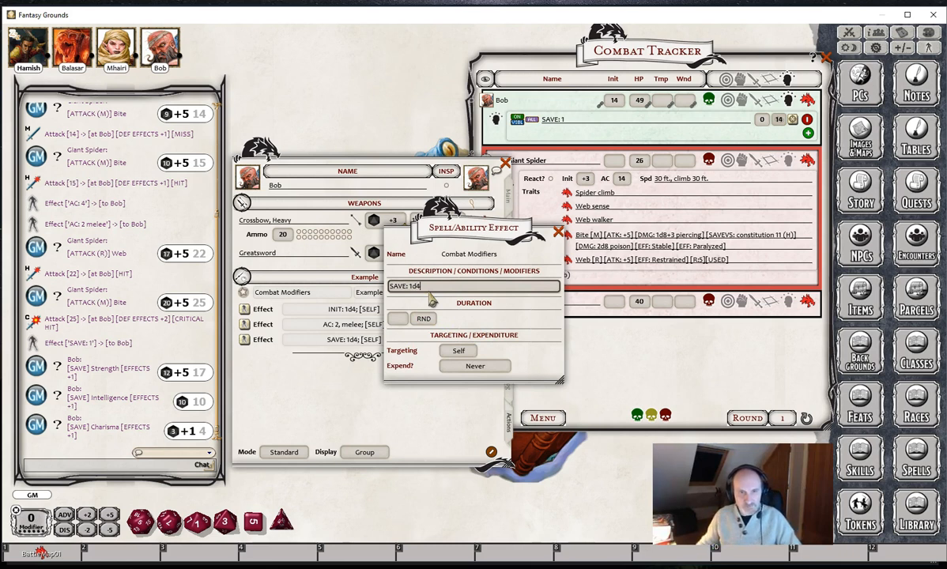
left_click(558, 232)
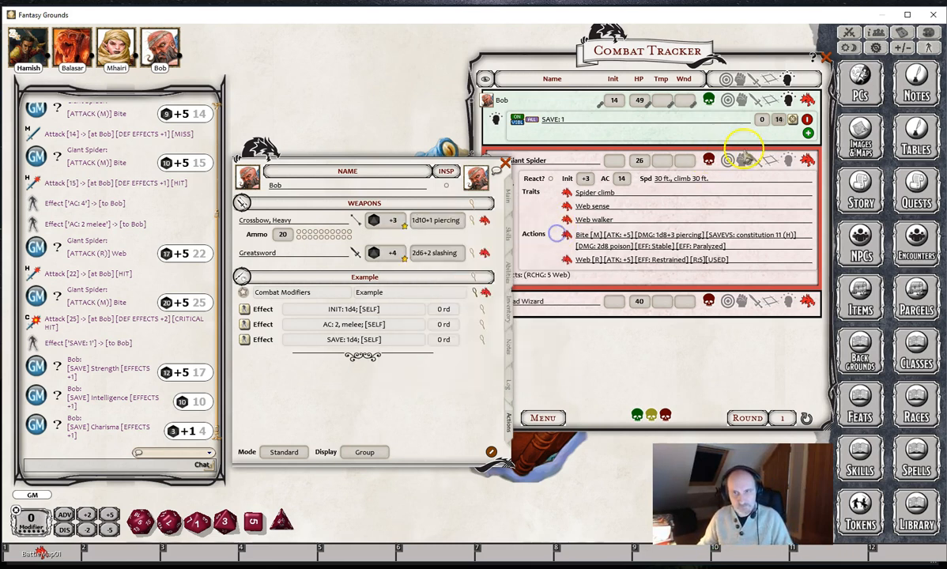
Replace Bob's active SAVE: 1 effect in the Combat Tracker with SAVE: 1d4 and roll his Constitution save
left_click(807, 120)
left_click(806, 120)
left_click(395, 378)
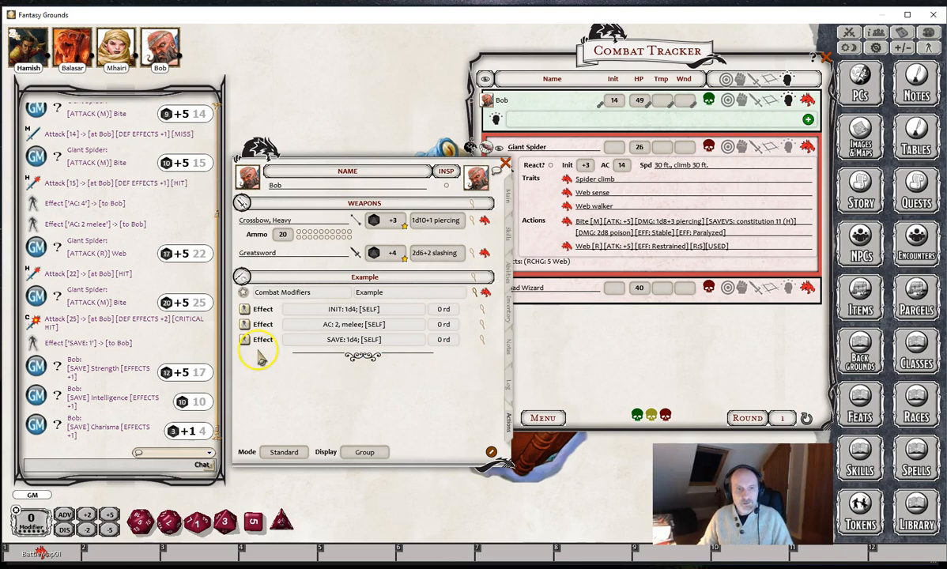
left_click(245, 339)
left_click(509, 197)
double_click(478, 342)
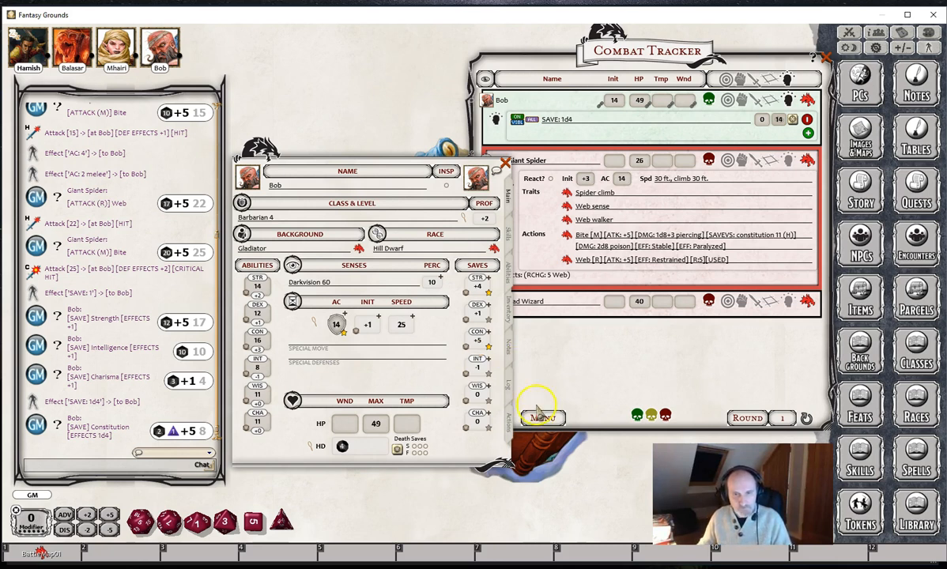
Restrict Bob's save effect to one ability by changing its modifier to SAVE: 1d4, dexterity
left_click(508, 419)
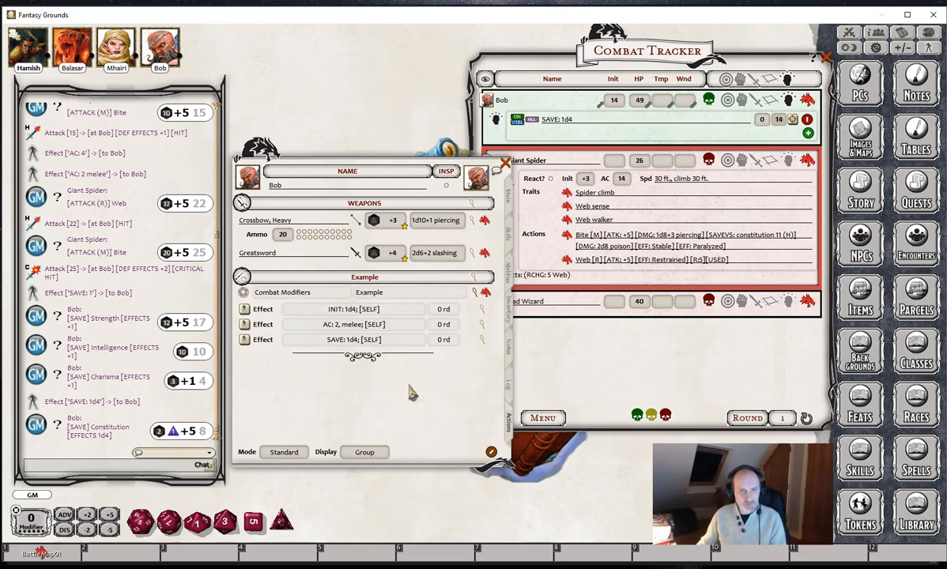
left_click(481, 341)
left_click(446, 287)
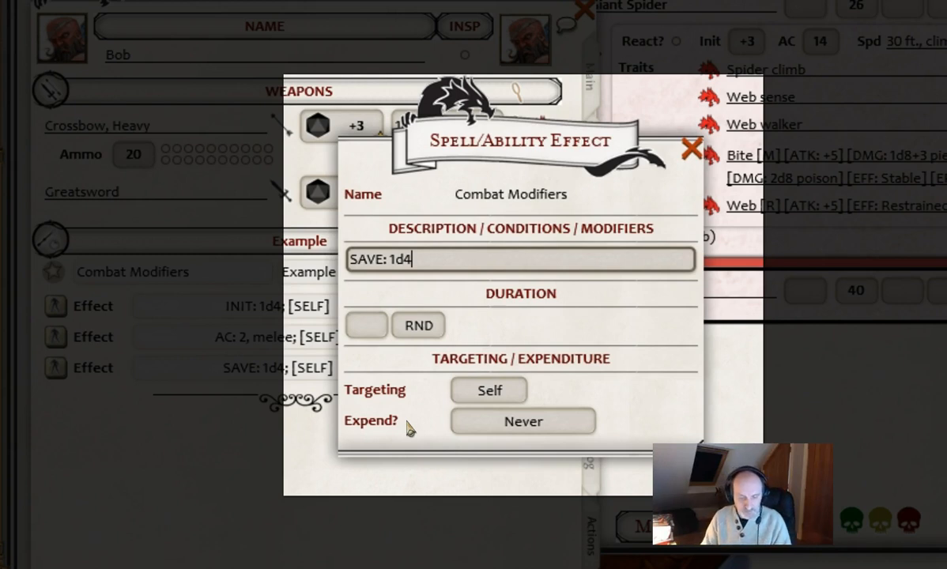
type(",")
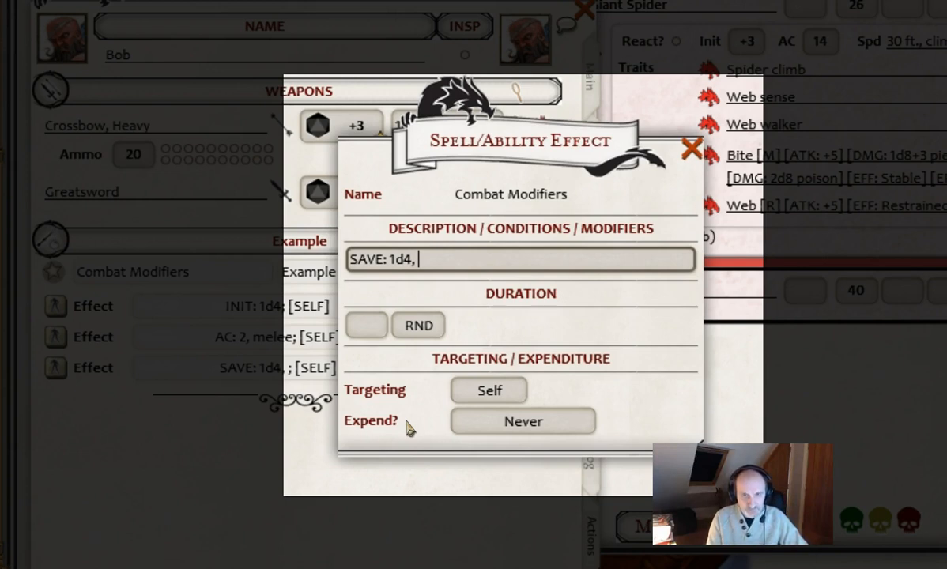
type(" deterity")
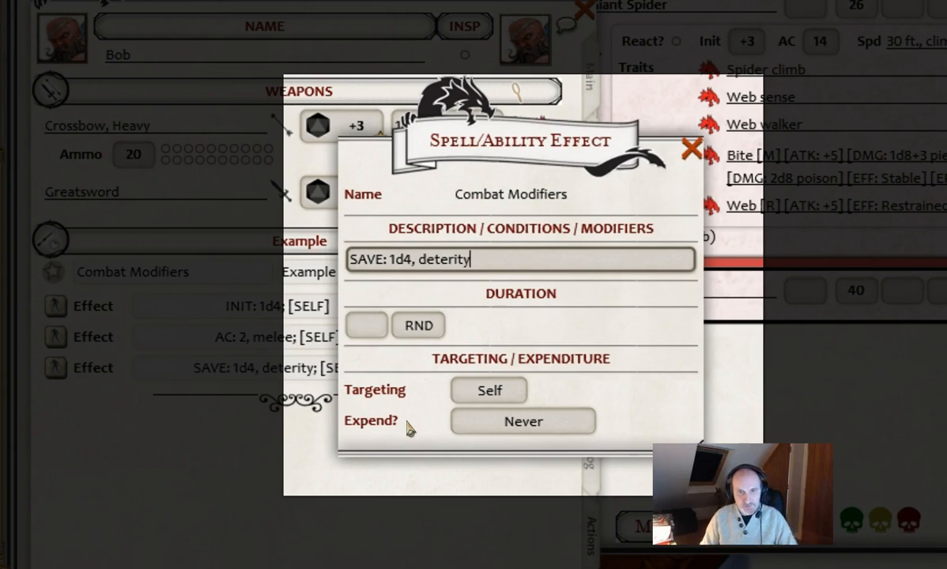
left_click(434, 260)
type("x")
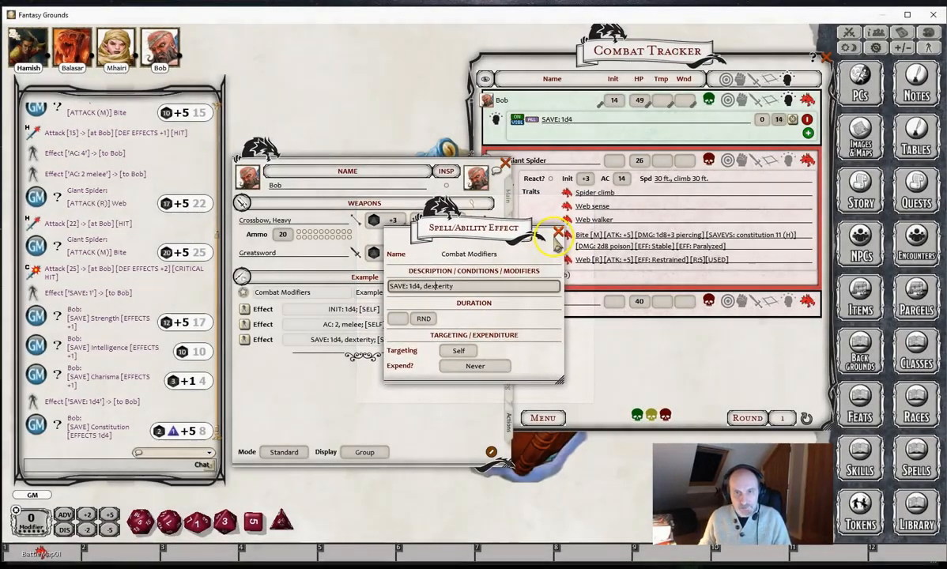
left_click(581, 217)
Replace Bob's active save effect with SAVE: 1d4, dexterity and roll his Strength and Dexterity saves
double_click(808, 120)
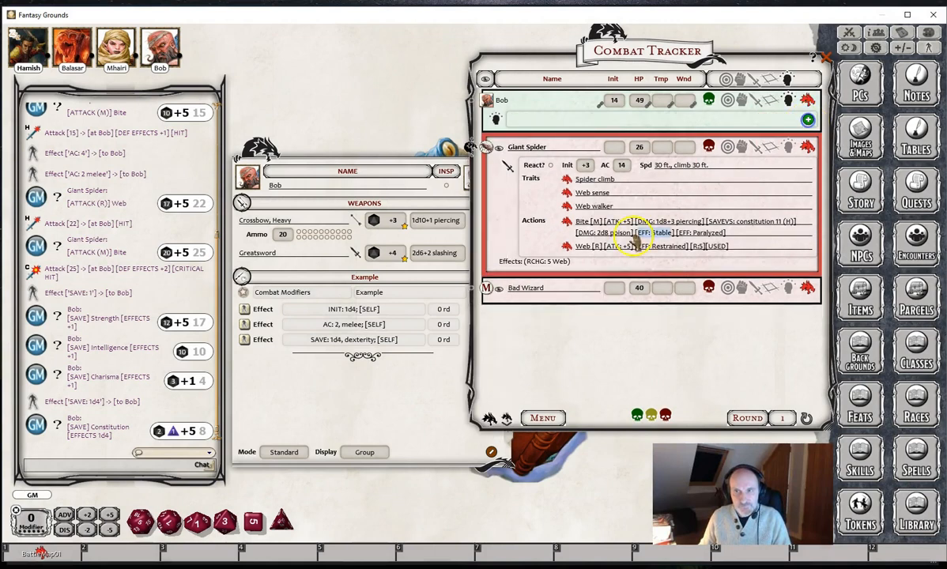
left_click(245, 339)
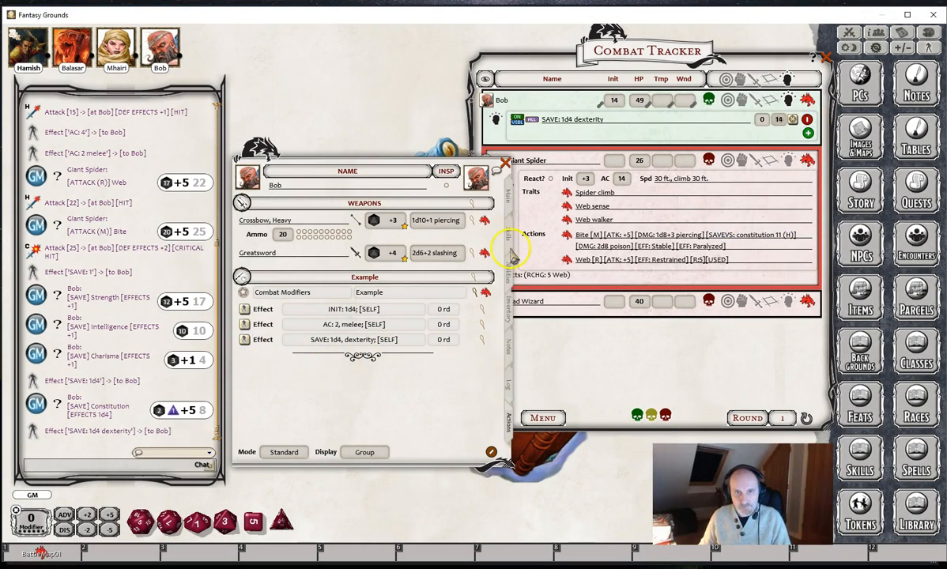
left_click(509, 198)
double_click(477, 286)
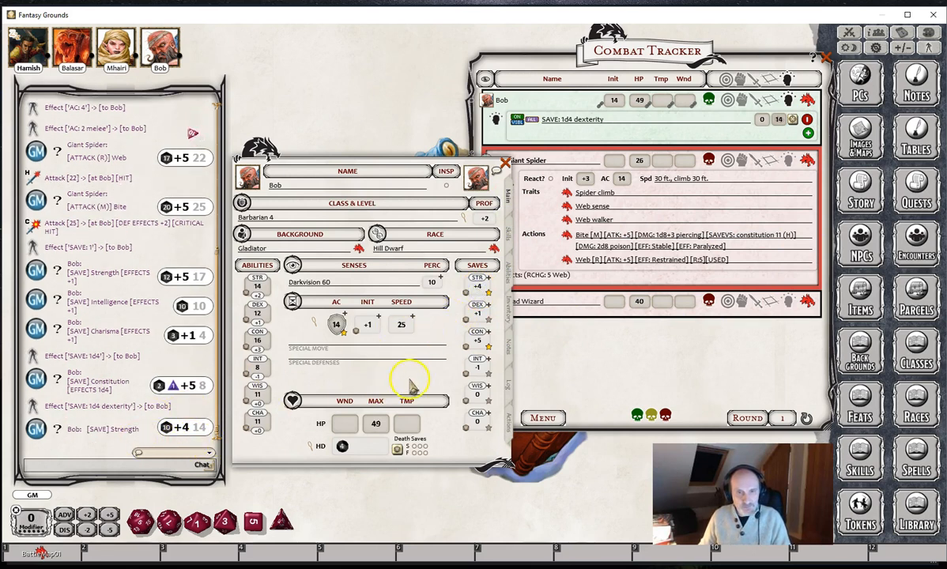
double_click(477, 315)
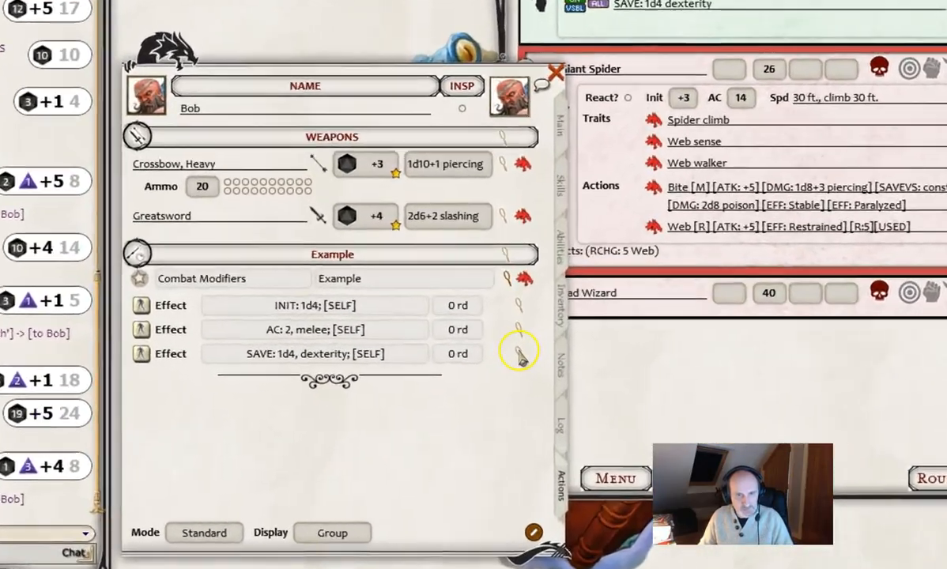
Extend the modifier of Bob's save effect to SAVE: 1d4, dexterity, strength
left_click(481, 339)
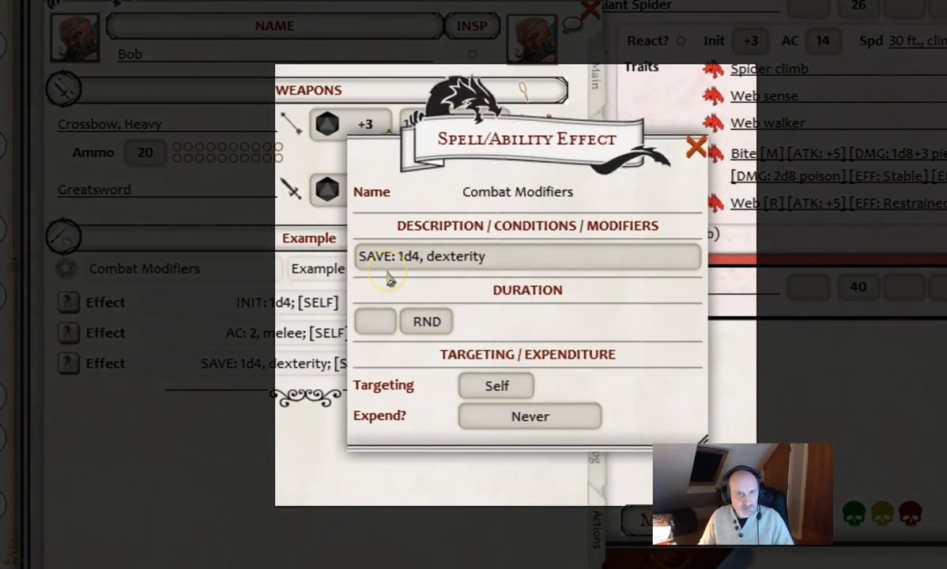
left_click(496, 257)
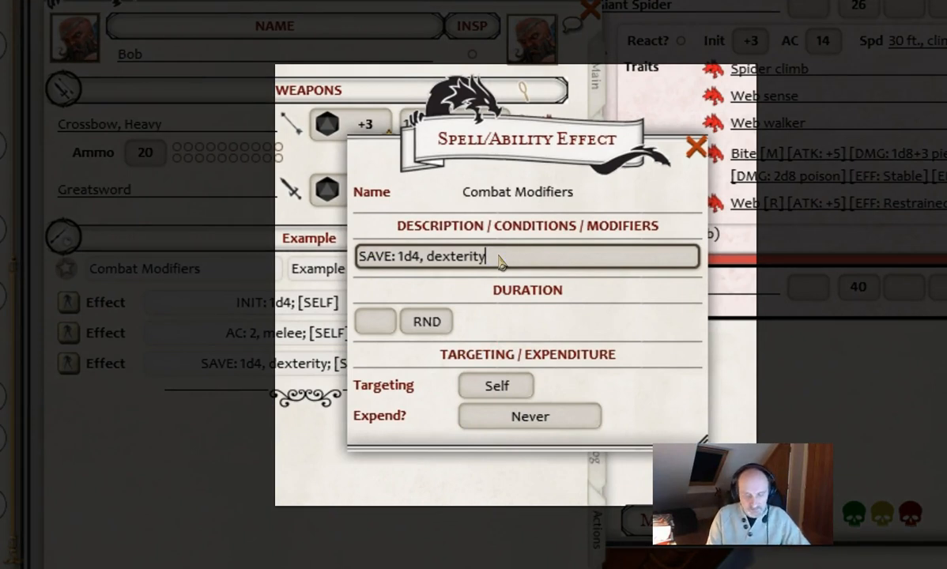
type(",")
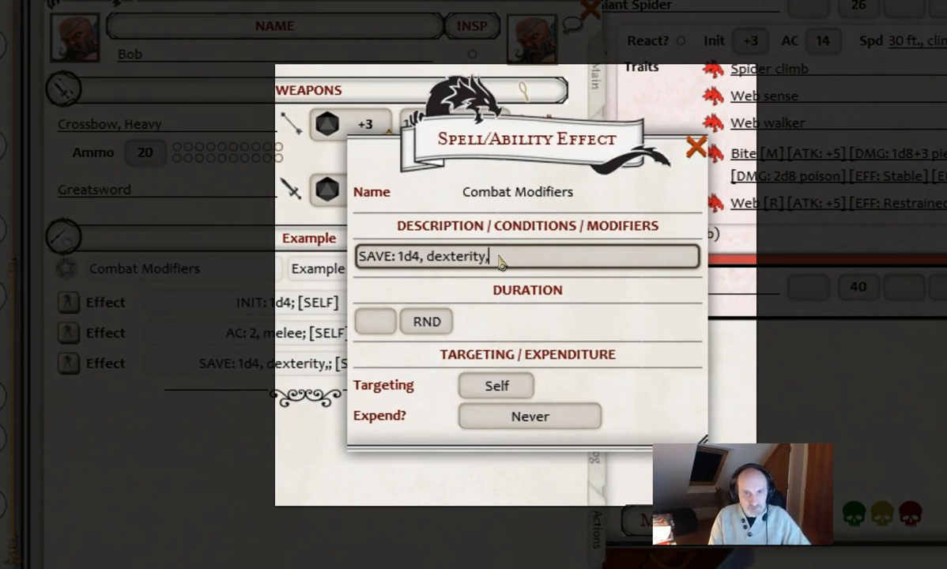
type(" stren")
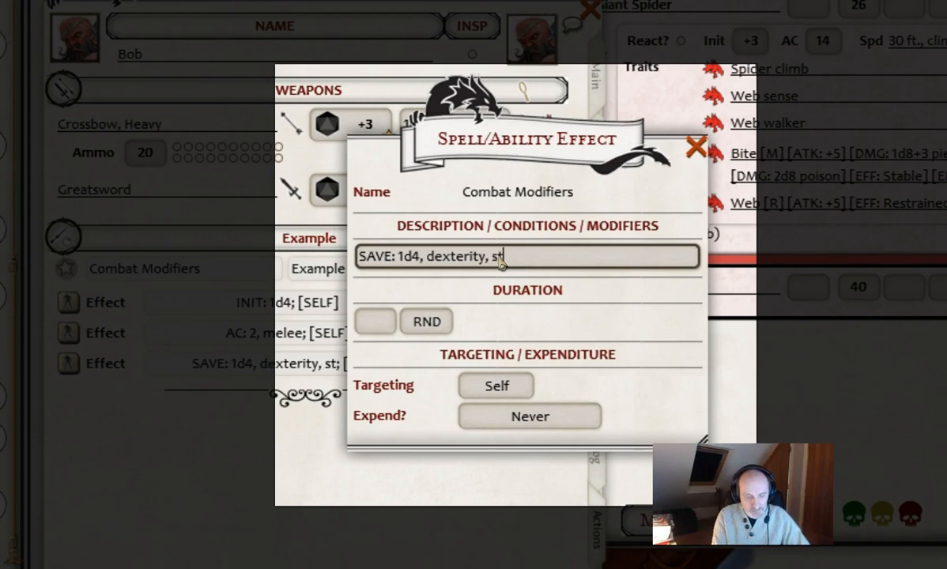
type("gth")
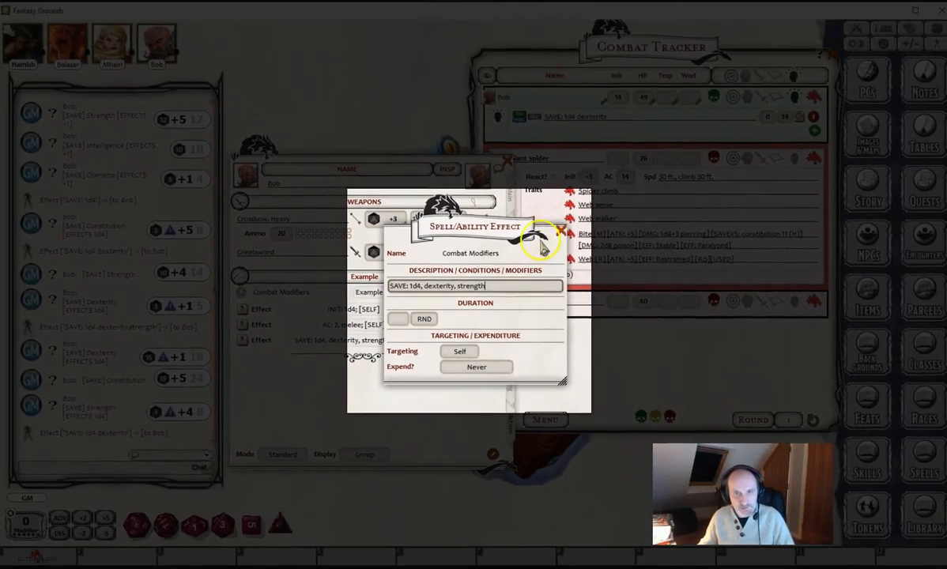
left_click(560, 230)
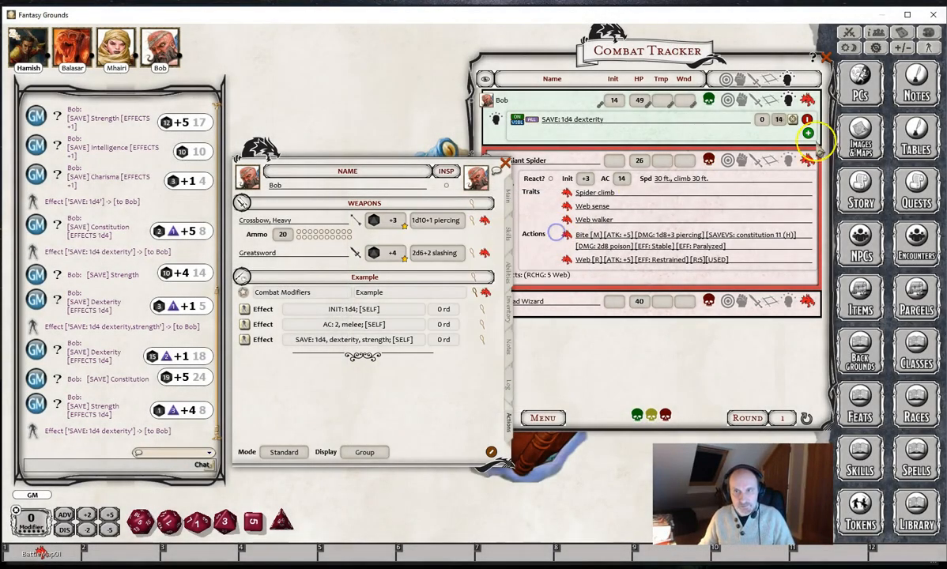
Replace Bob's active save effect with SAVE: 1d4, dexterity, strength and roll his Dexterity, Strength and Intelligence saves
double_click(807, 119)
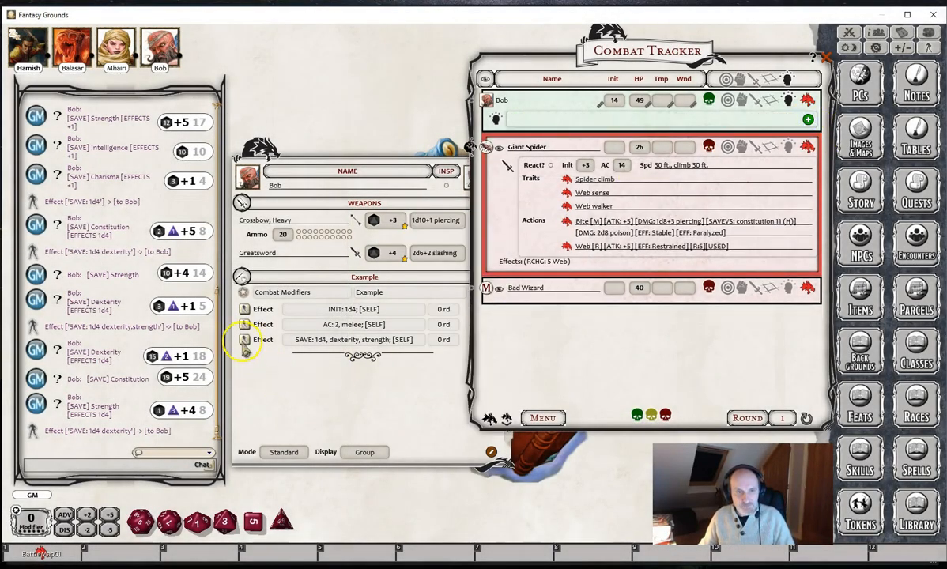
left_click(245, 341)
left_click(510, 197)
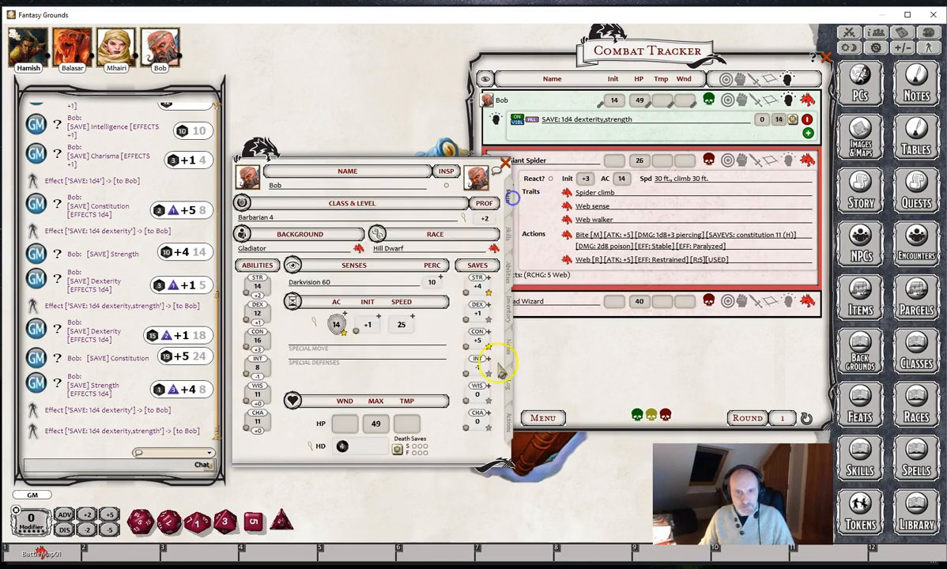
double_click(478, 318)
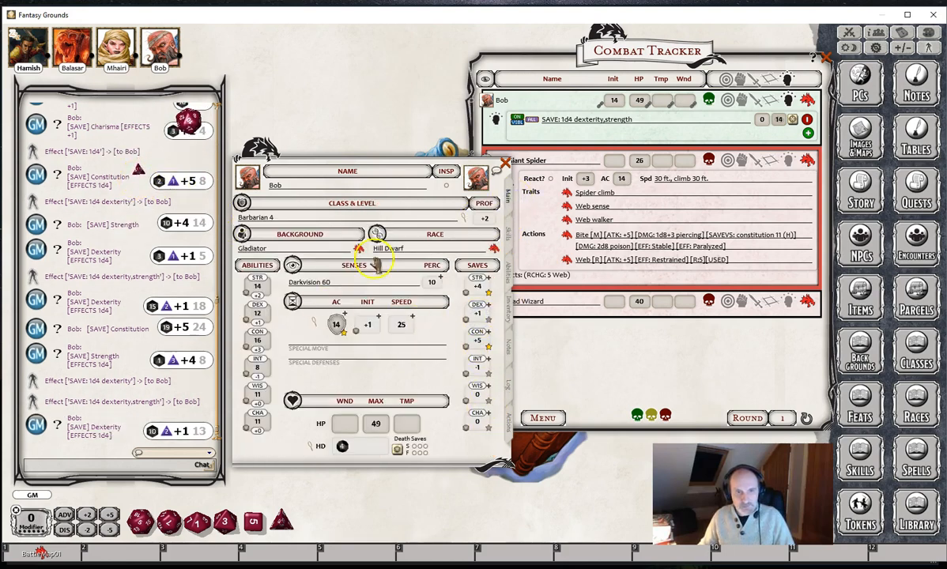
double_click(479, 289)
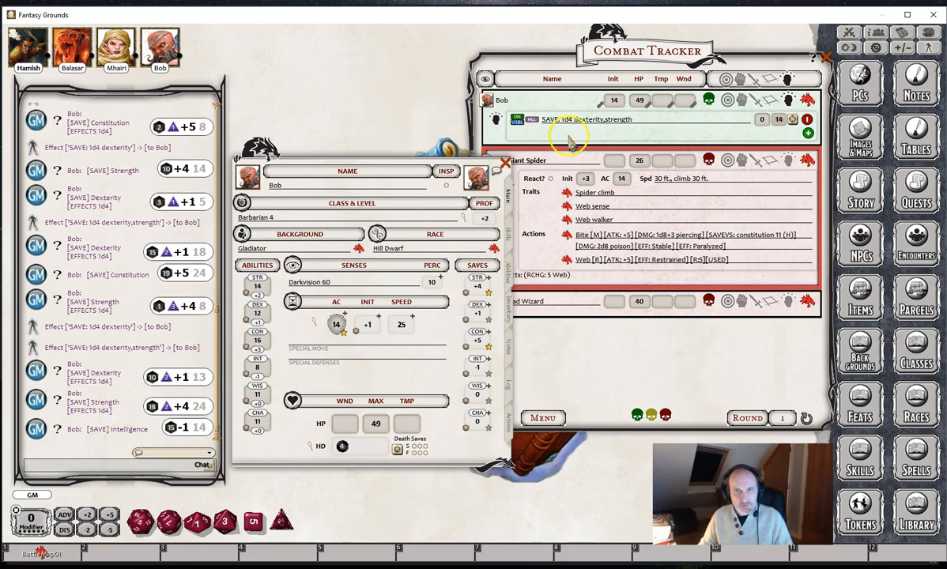
Change the modifier of Bob's save effect to SAVE: [PRF], dexterity, strength
left_click(509, 419)
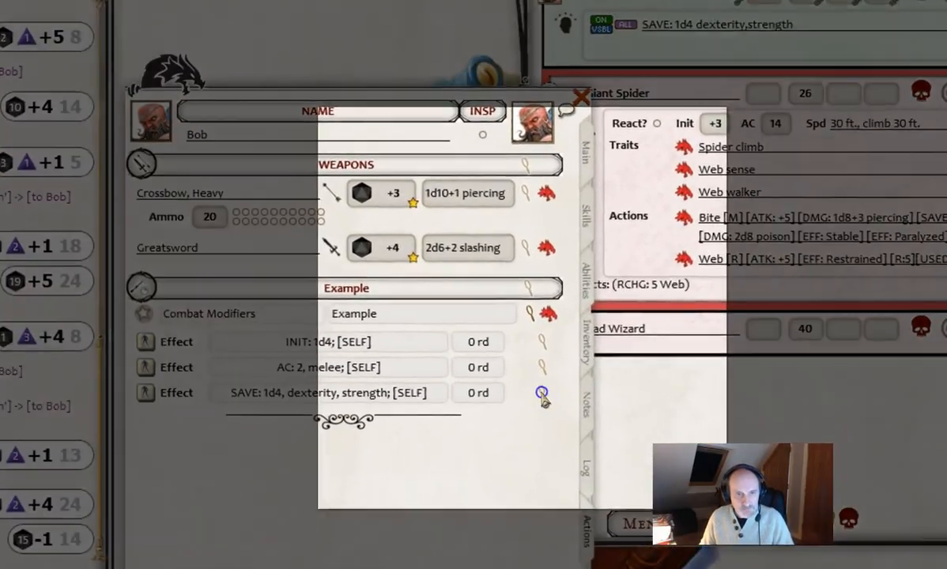
left_click(541, 392)
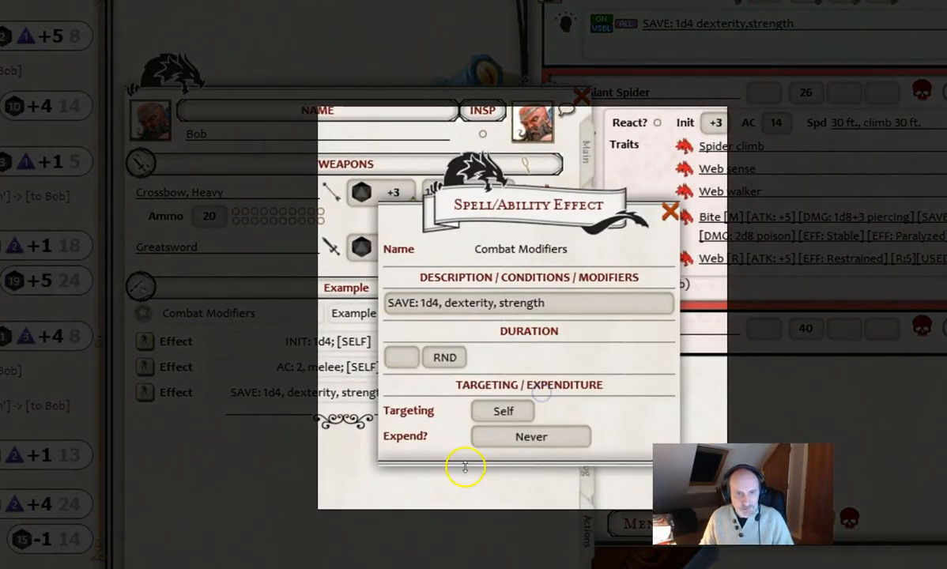
left_click(425, 304)
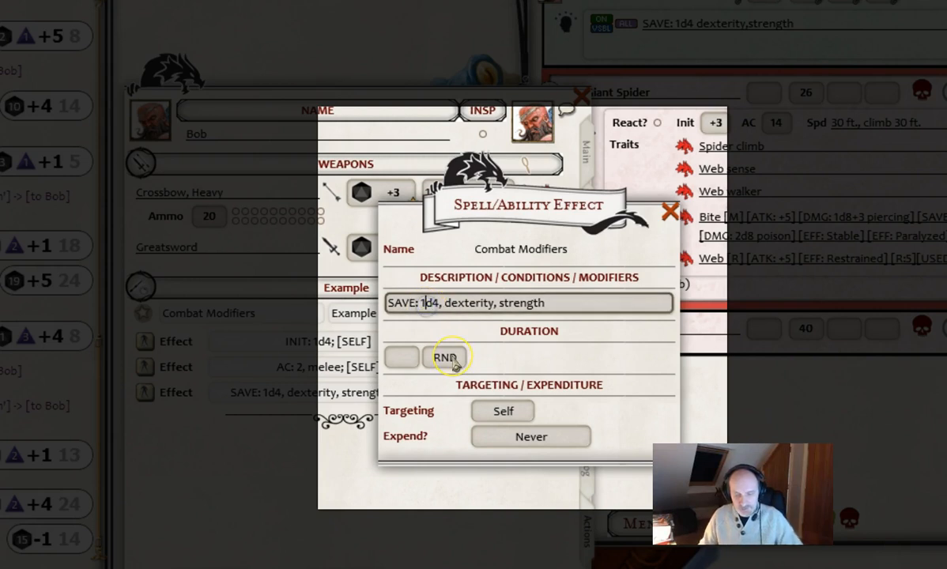
key("BackSpace")
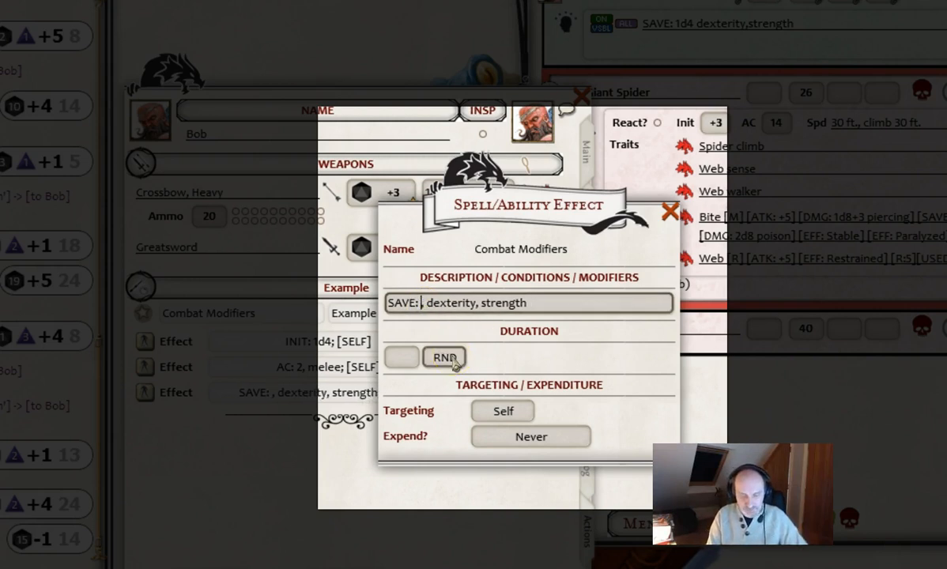
type("[")
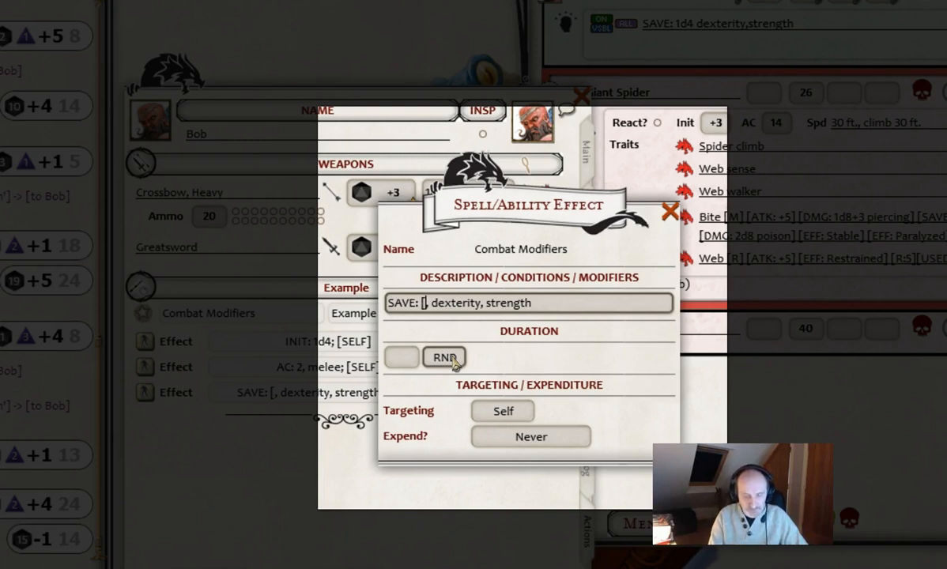
type("PRF")
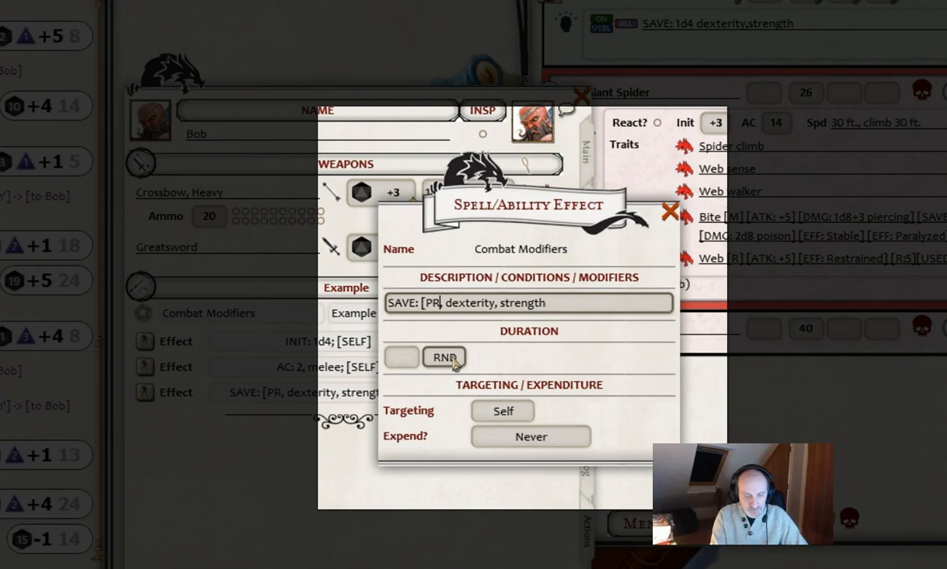
type("]")
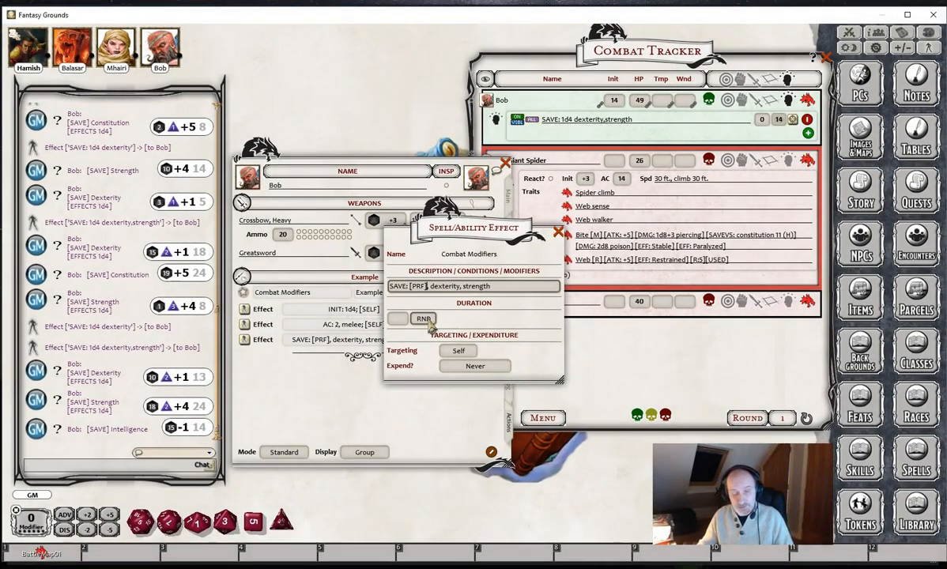
left_click(557, 233)
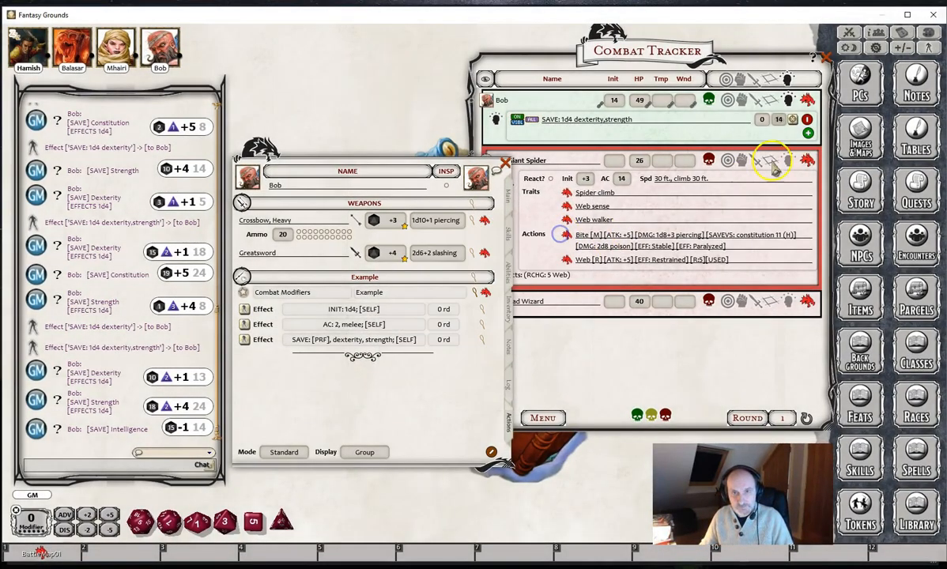
Replace Bob's active save effect with the SAVE: [PRF], dexterity, strength effect and roll his Dexterity and Intelligence saves
left_click(808, 120)
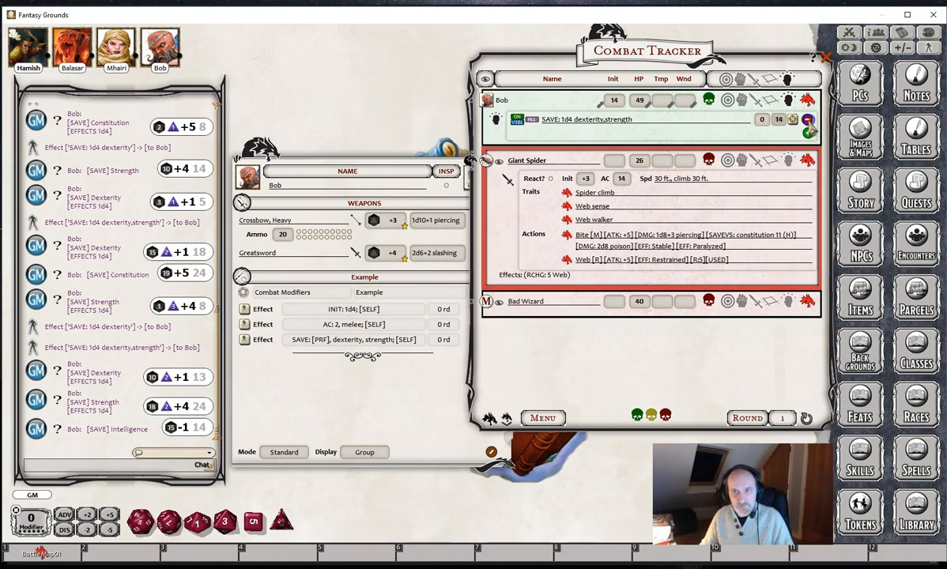
left_click(243, 340)
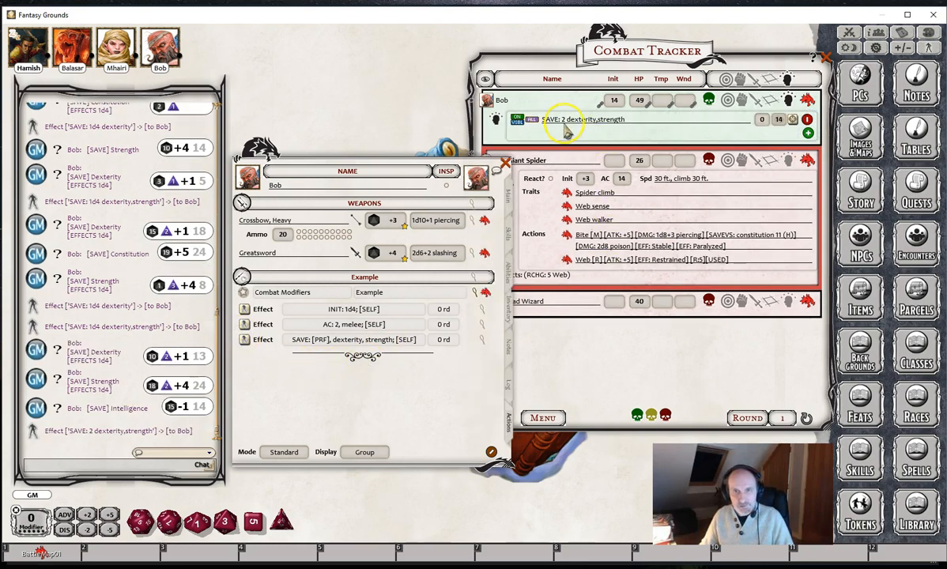
left_click(506, 194)
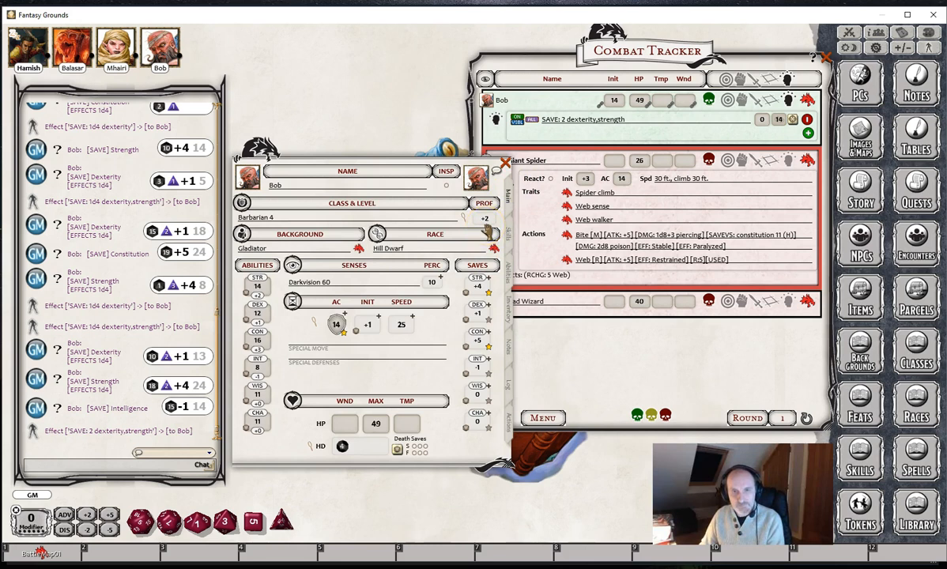
double_click(479, 315)
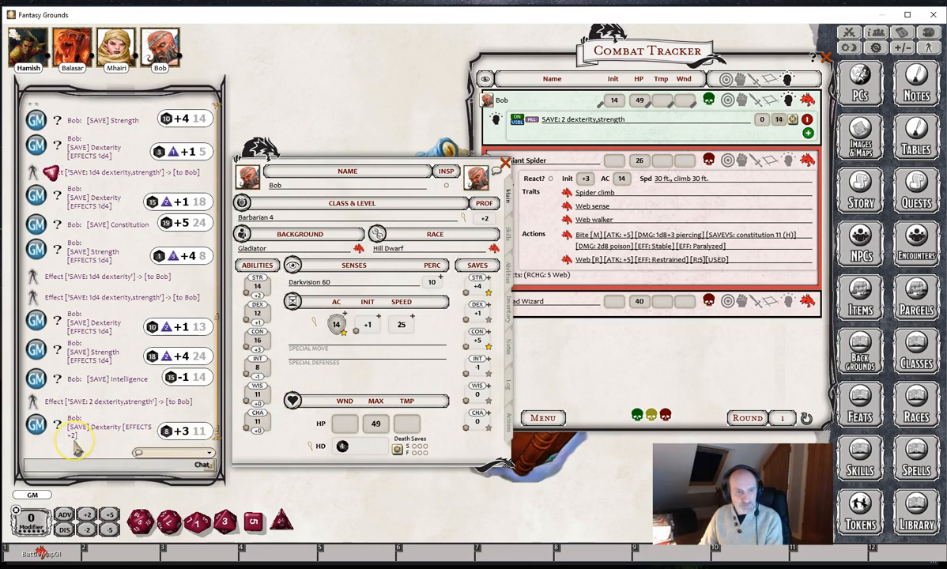
double_click(477, 369)
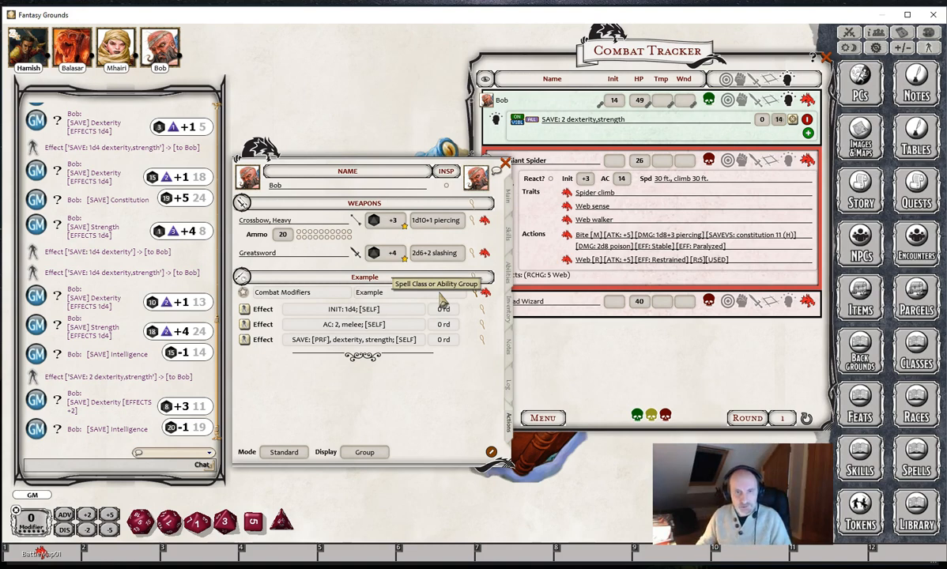
Add a new effect action to Bob's Combat Modifiers ability
right_click(440, 299)
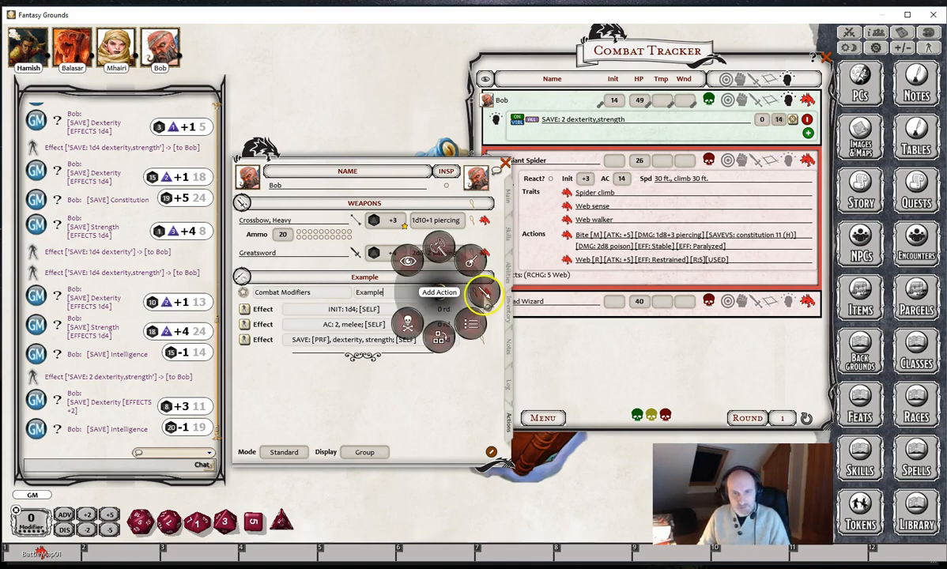
left_click(483, 291)
left_click(486, 338)
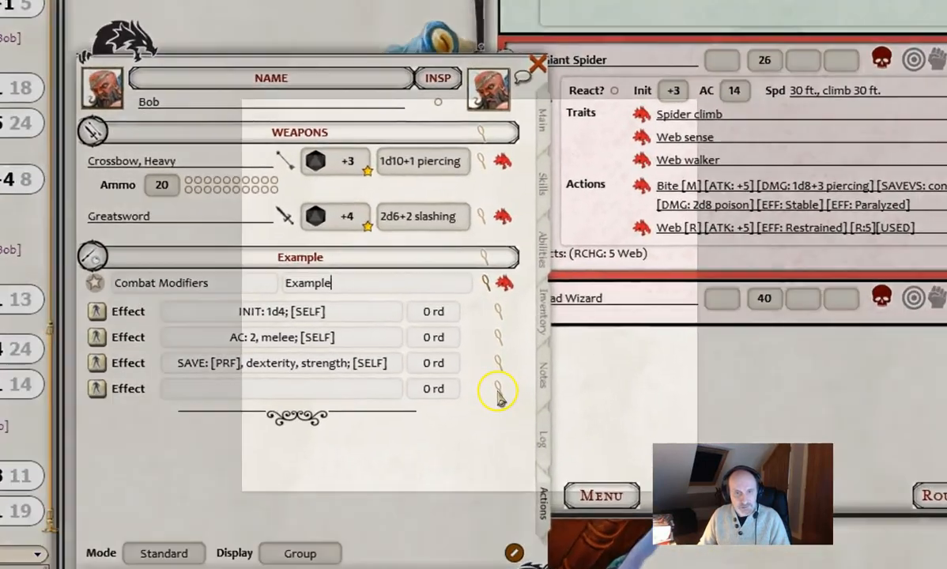
Set the new effect's modifier to SKILL: 2, insight and its targeting to Self
left_click(498, 390)
left_click(430, 270)
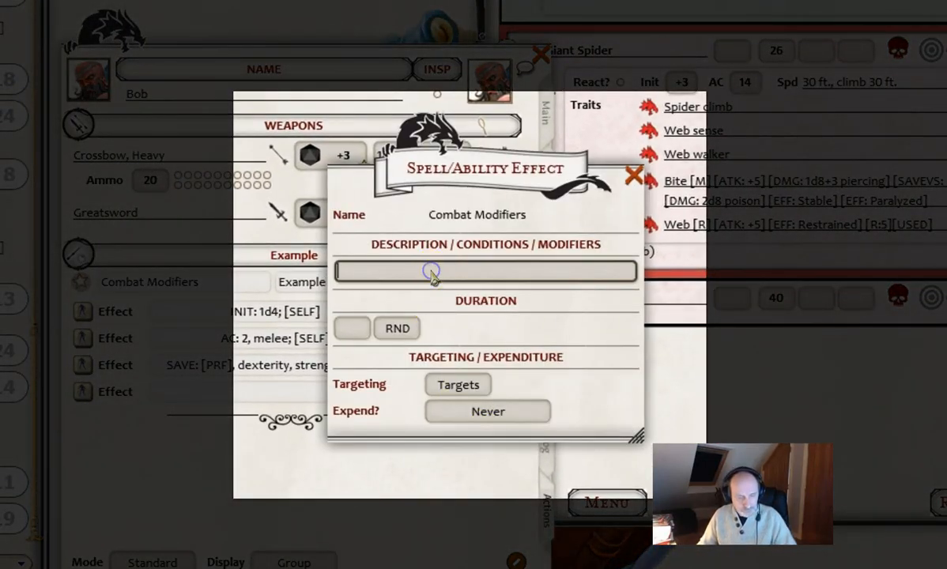
type("S")
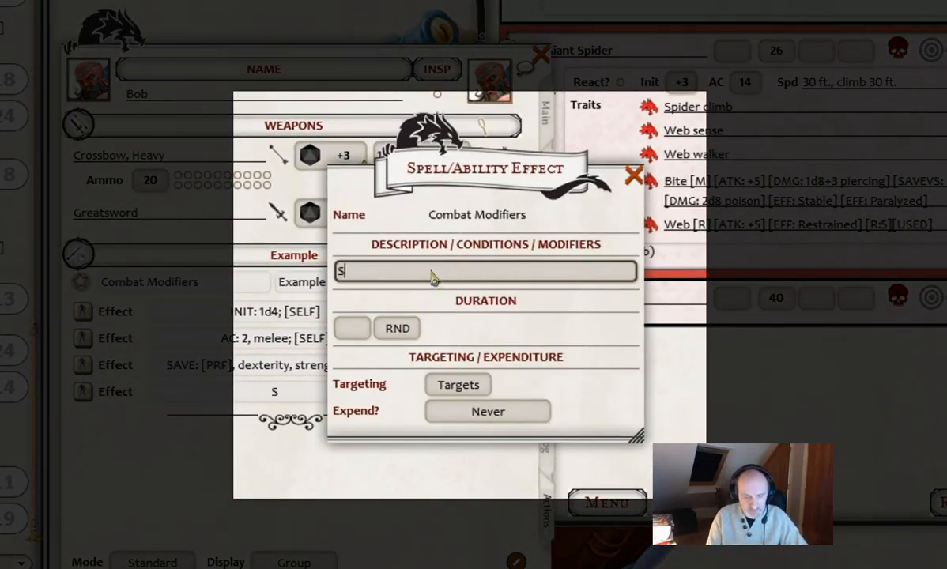
type("KILL:")
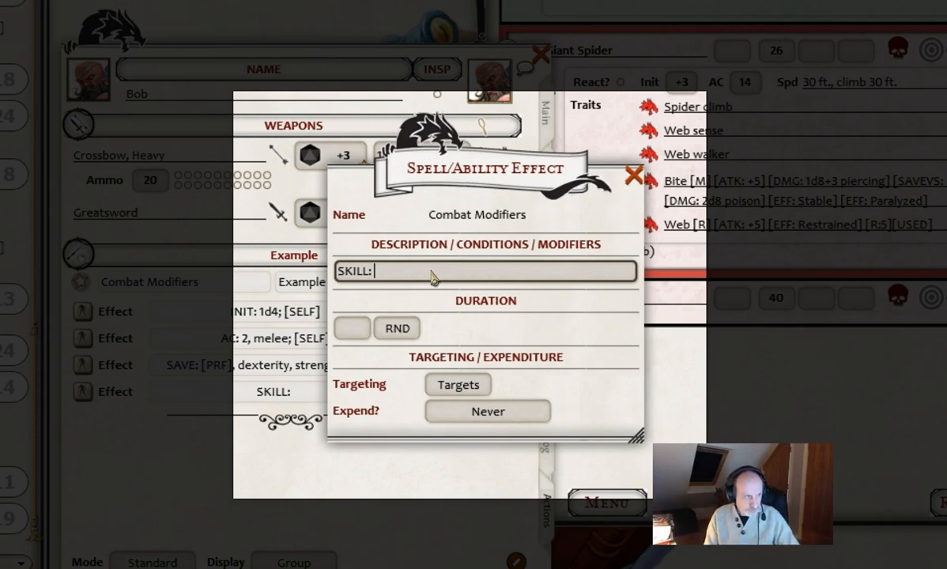
type("2")
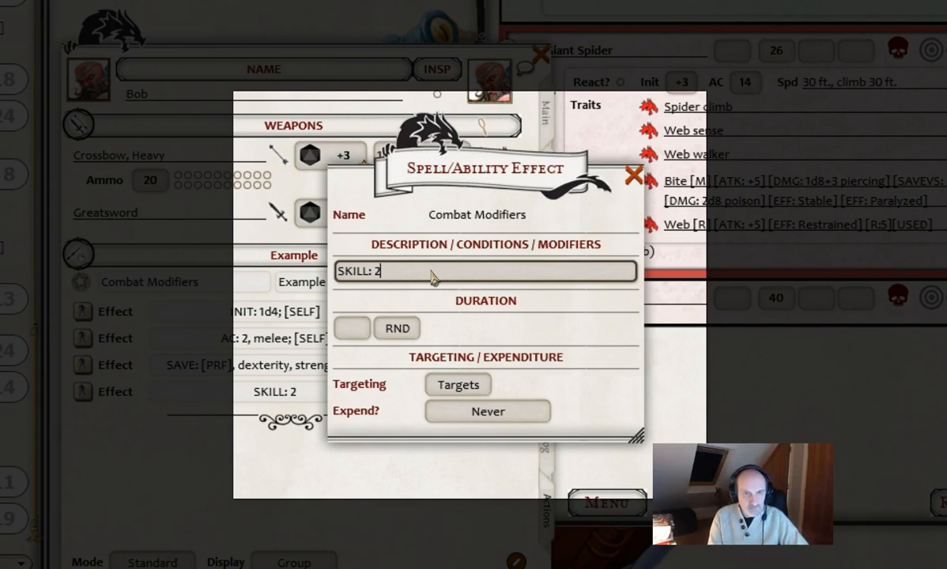
type(",")
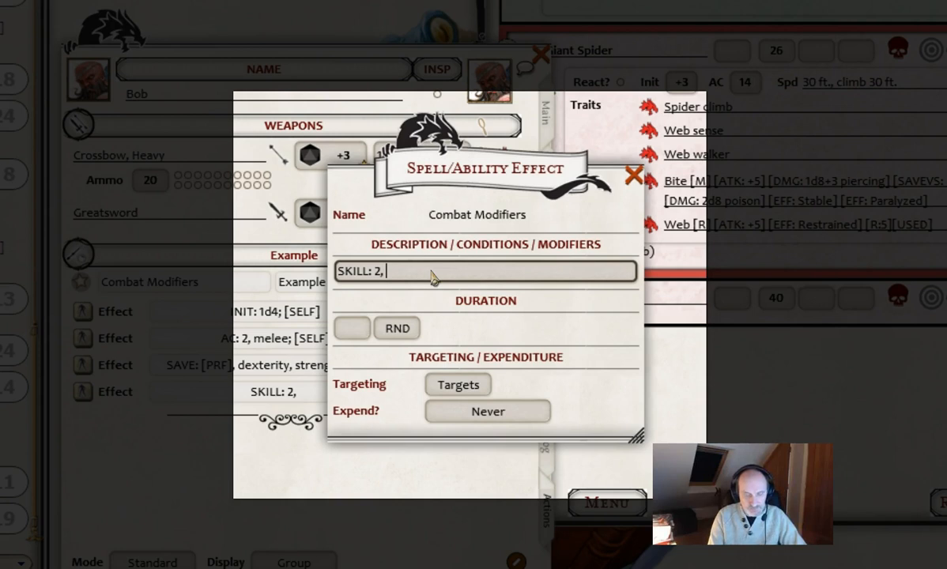
type(" insight")
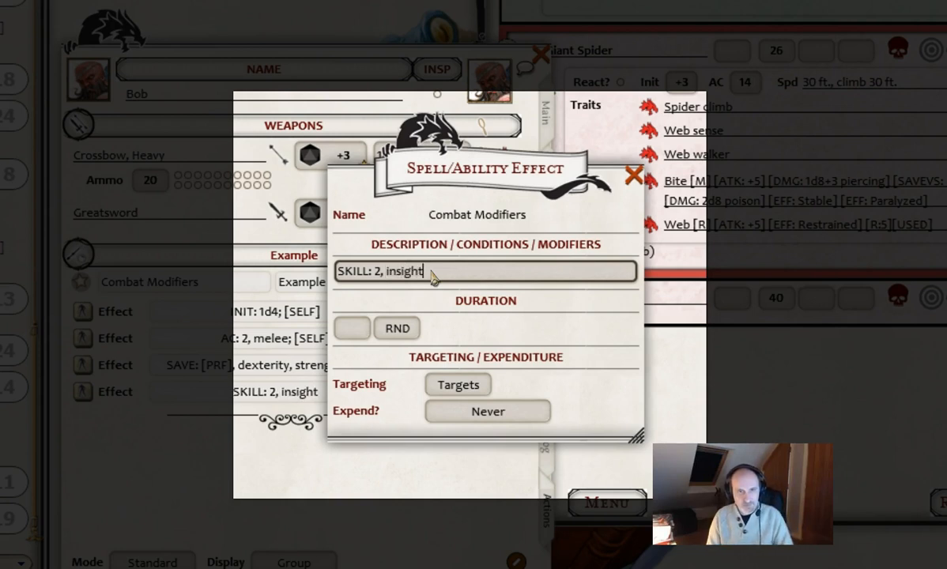
left_click(457, 385)
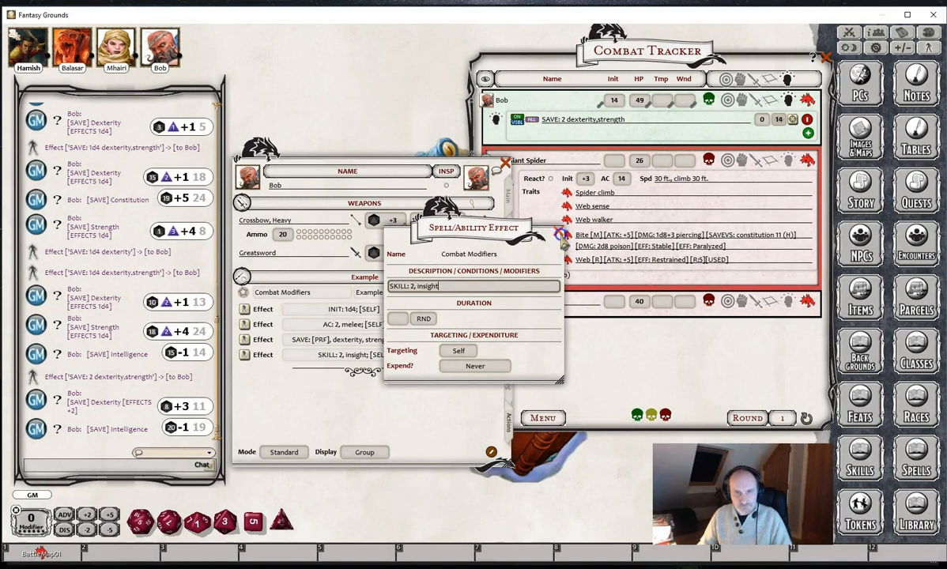
left_click(560, 235)
Replace Bob's active save effect with SKILL: 2, insight and roll his Deception and Insight skill checks
left_click(808, 120)
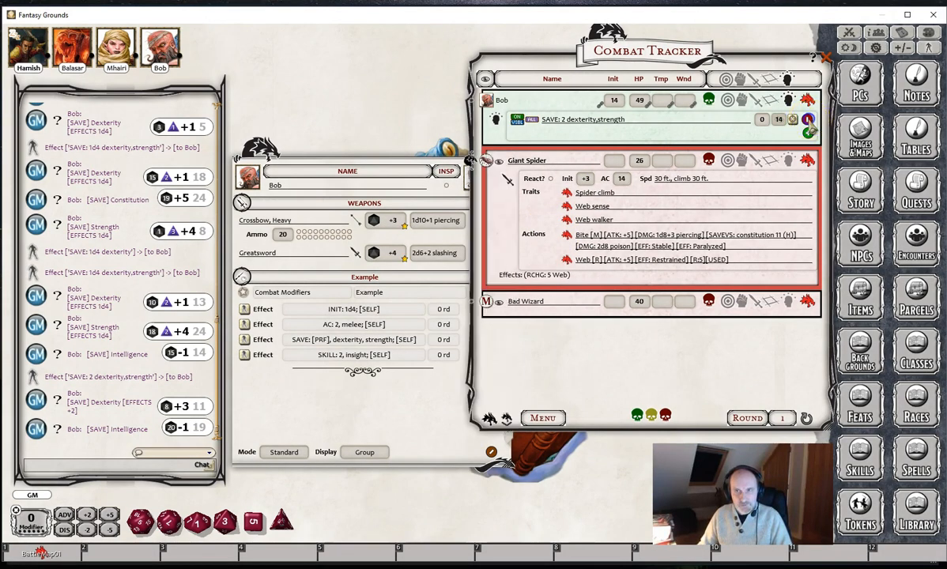
left_click(245, 355)
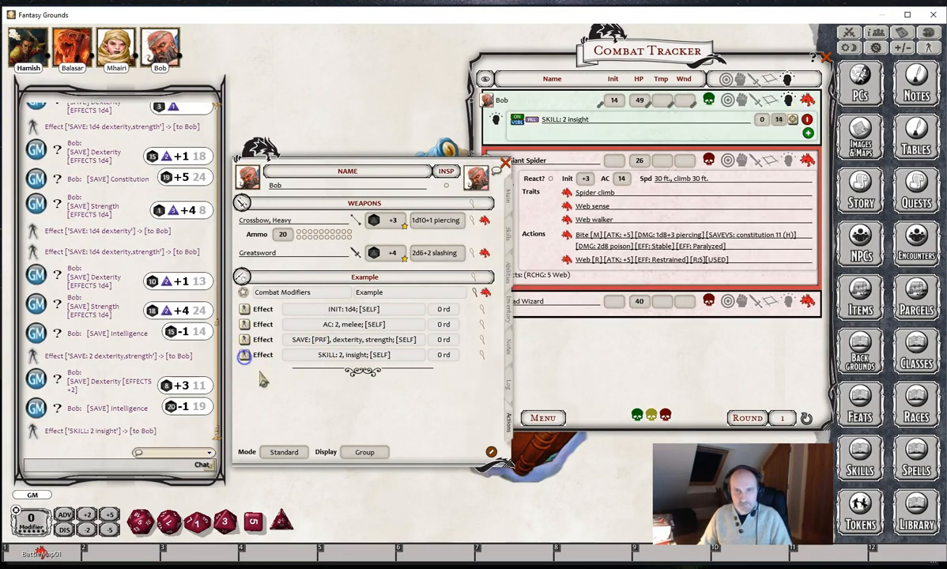
left_click(507, 235)
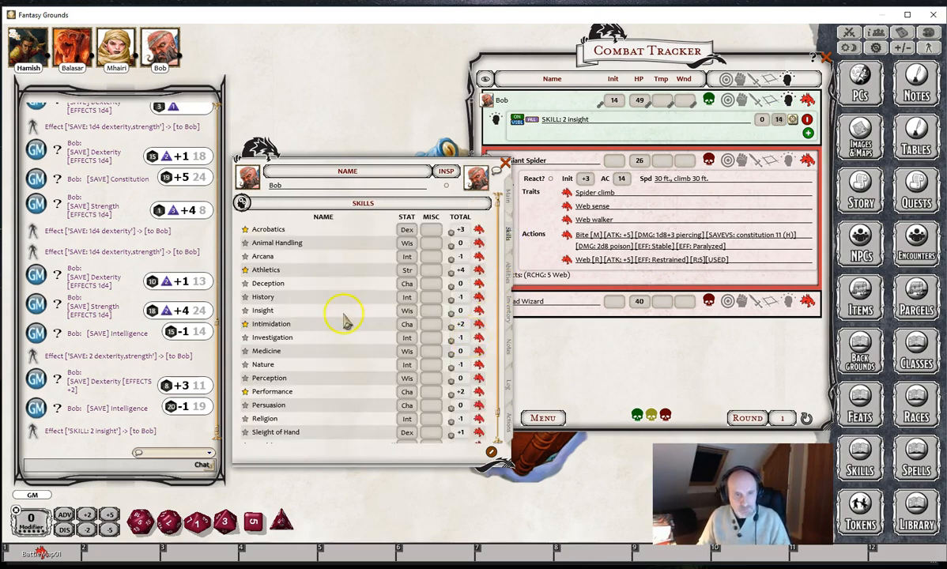
double_click(460, 286)
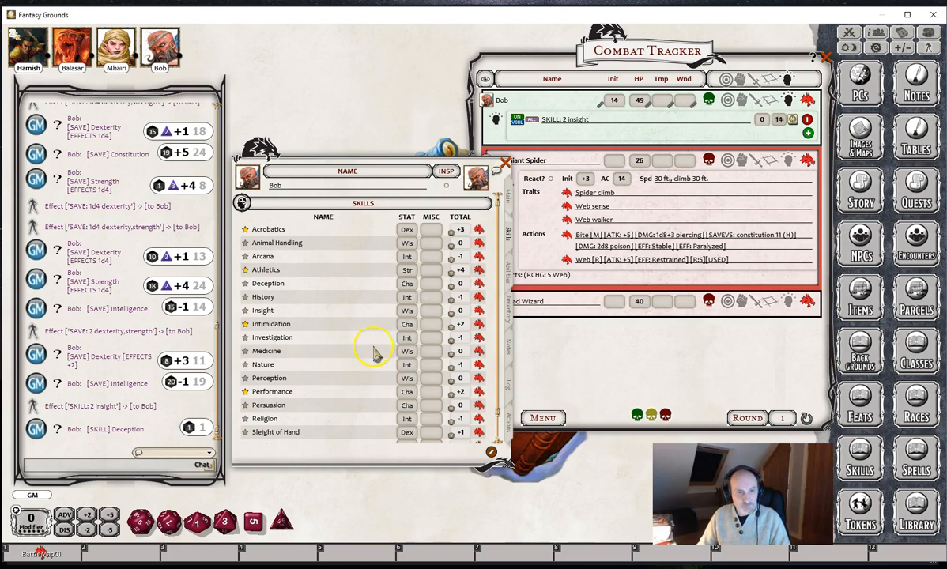
scroll(376, 347, "down", 1)
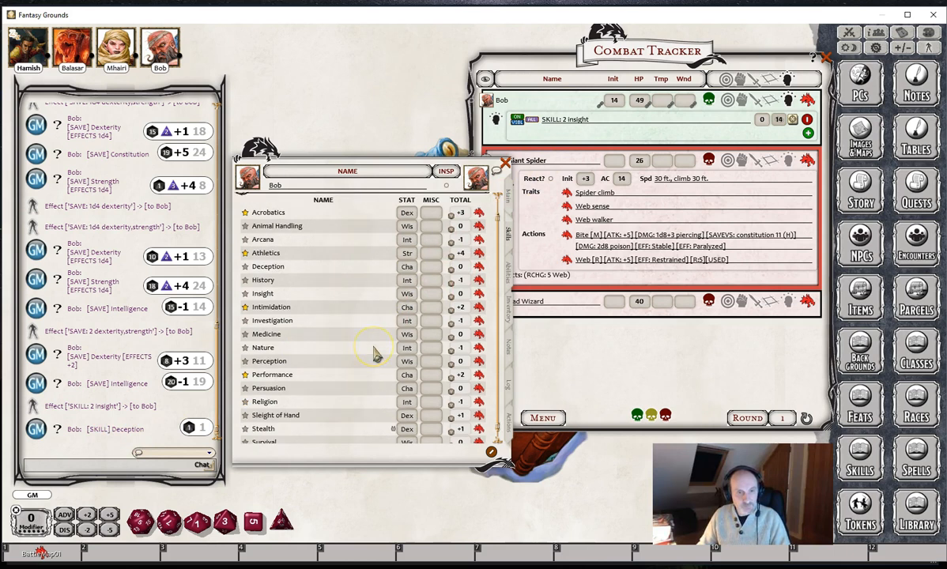
double_click(458, 299)
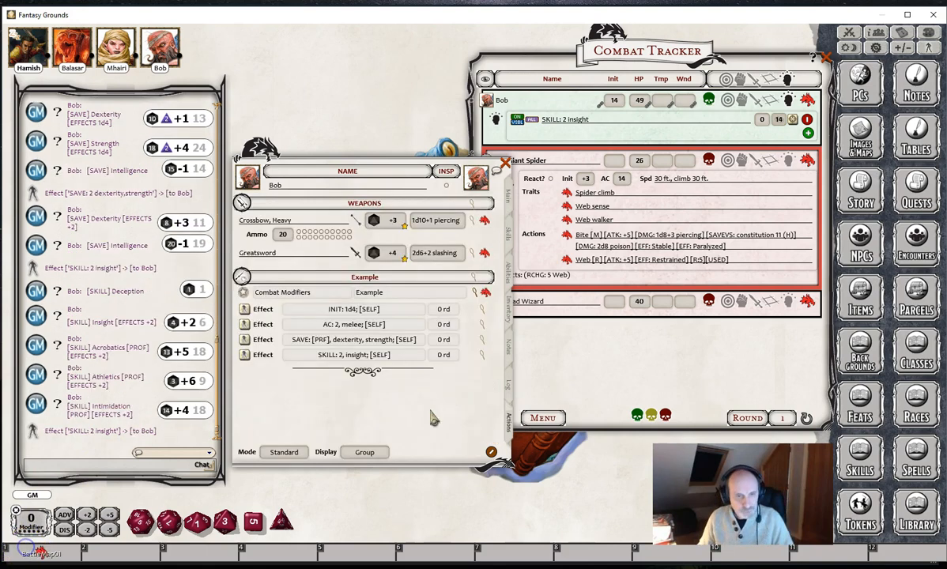
Remove the insight restriction from Bob's skill effect so its modifier reads SKILL: 2
left_click(484, 356)
left_click(454, 288)
key("BackSpace")
key("BackSpace")
key("BackSpace")
key("BackSpace")
key("BackSpace")
key("BackSpace")
key("BackSpace")
key("BackSpace")
key("BackSpace")
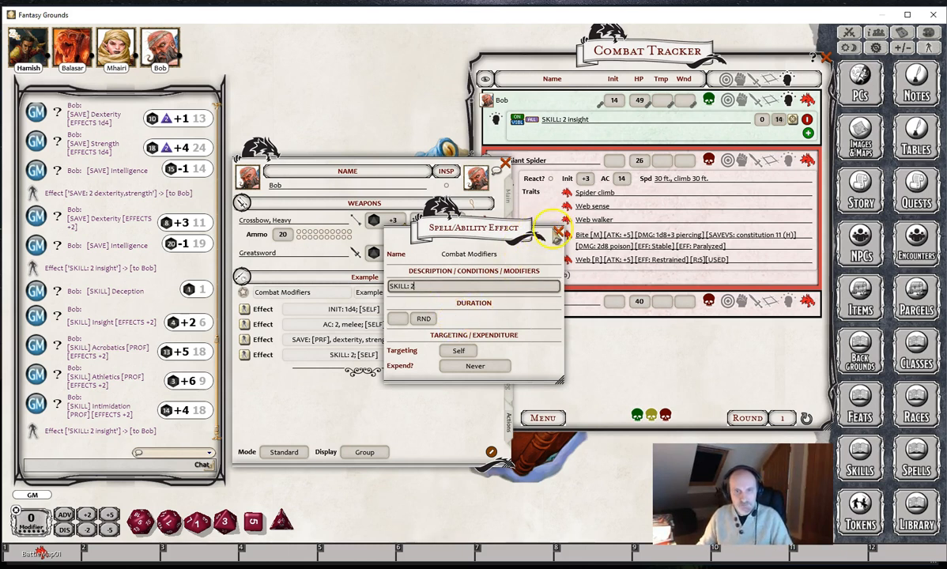
left_click(559, 232)
Replace Bob's active skill effect with SKILL: 2, roll his History, Intimidation and Persuasion checks, and return to his actions
left_click(807, 118)
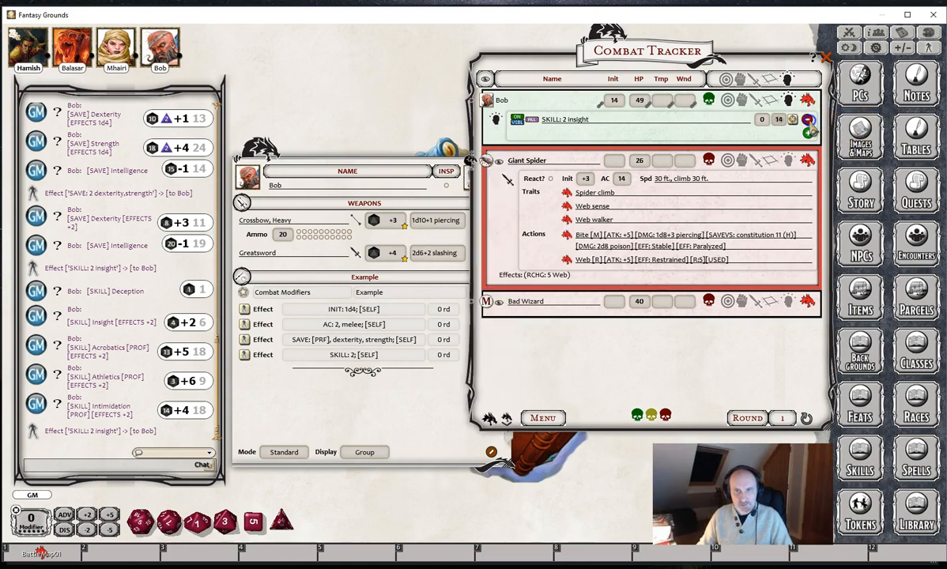
left_click(245, 354)
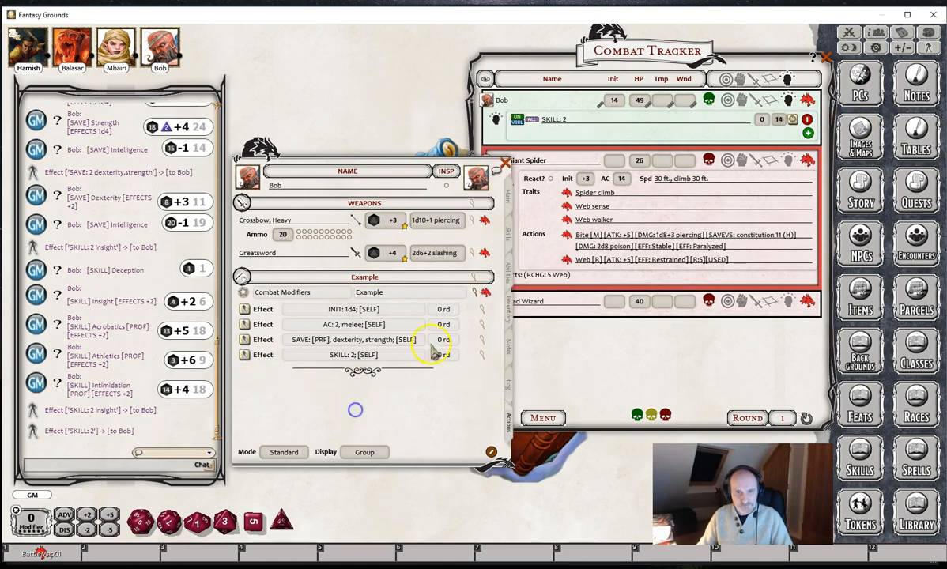
left_click(510, 236)
double_click(461, 294)
double_click(462, 310)
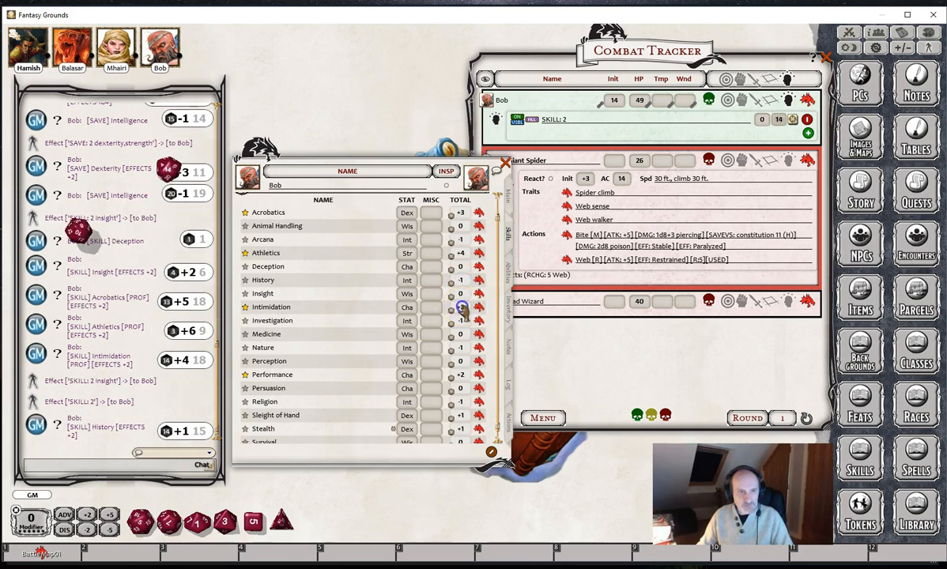
double_click(461, 390)
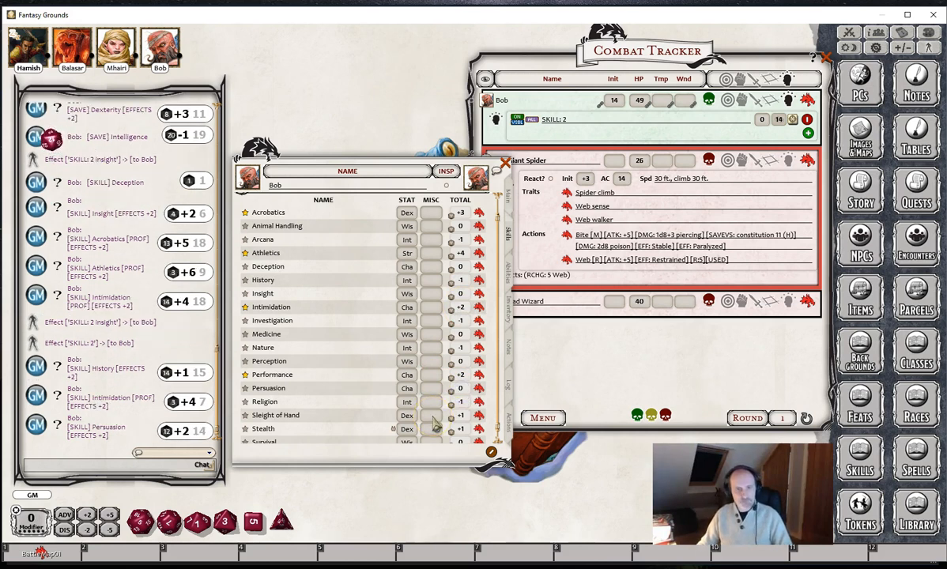
left_click(477, 425)
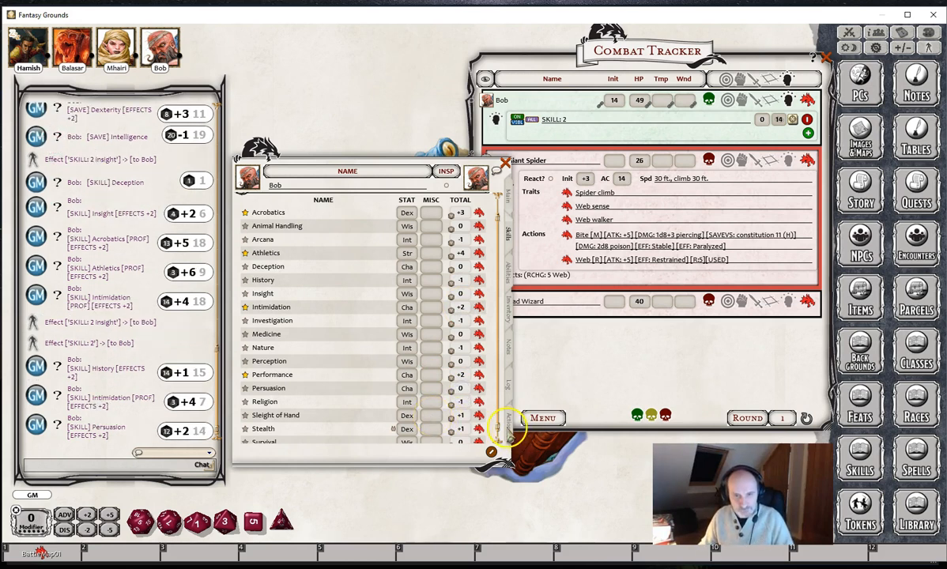
left_click(506, 425)
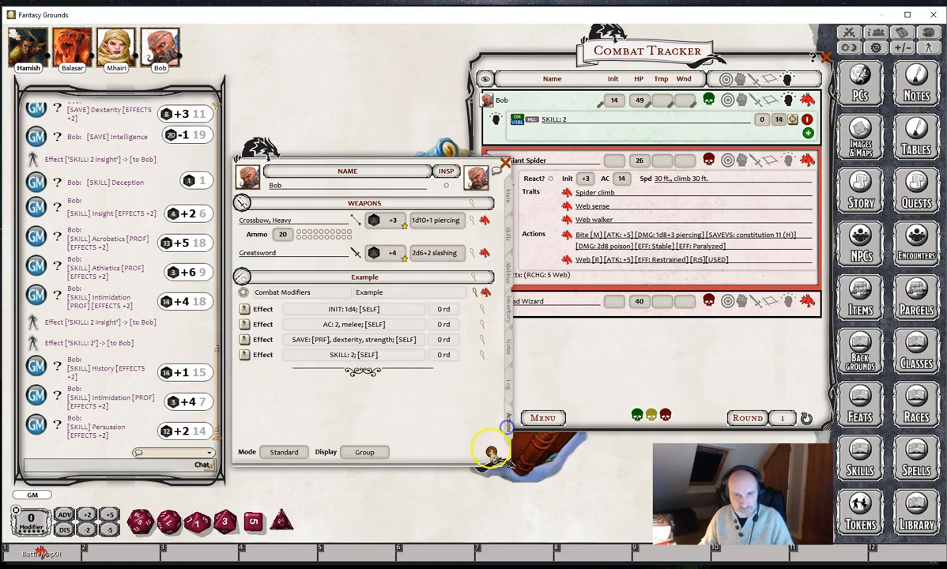
Change the modifier of Bob's skill effect to SKILL: 1d4 and close its settings
left_click(482, 355)
left_click(432, 290)
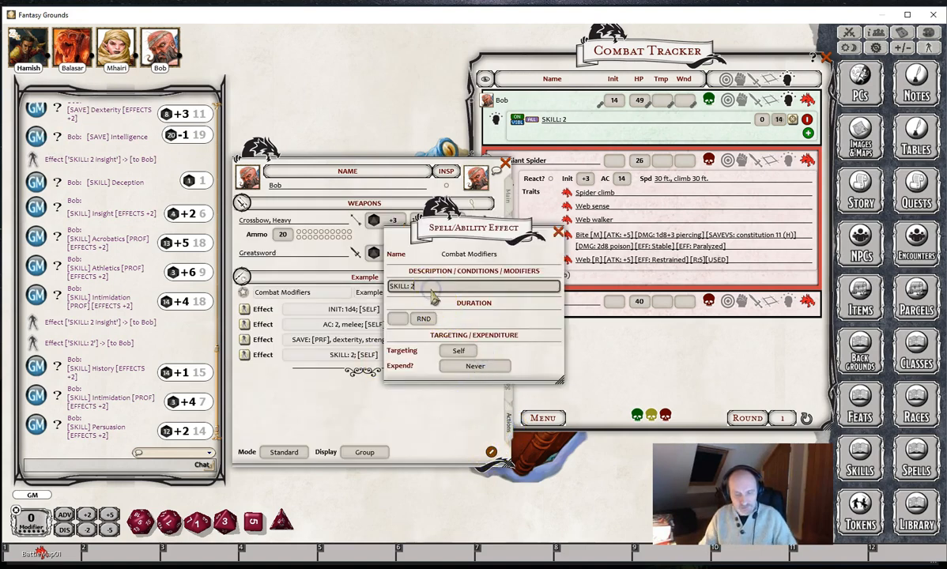
key("BackSpace")
type("1d4")
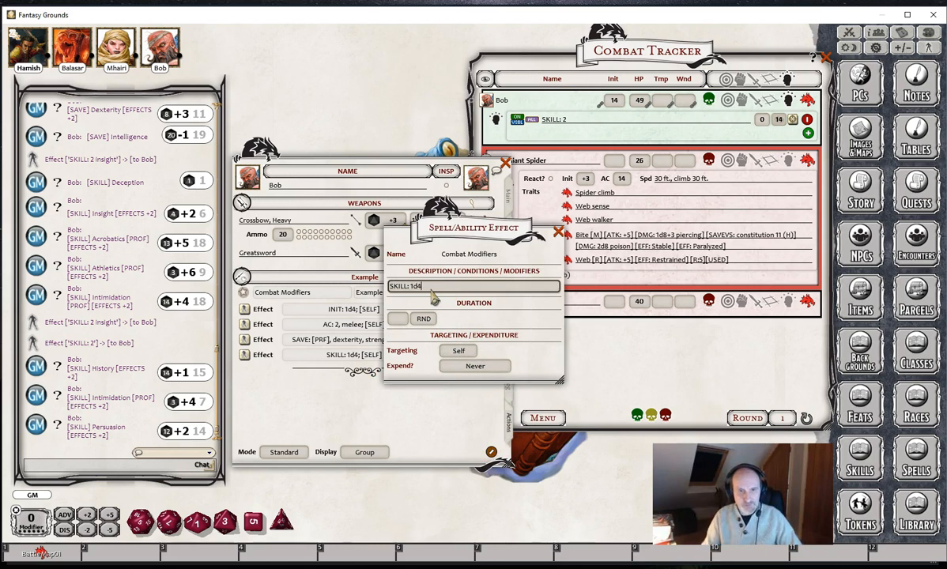
left_click(558, 232)
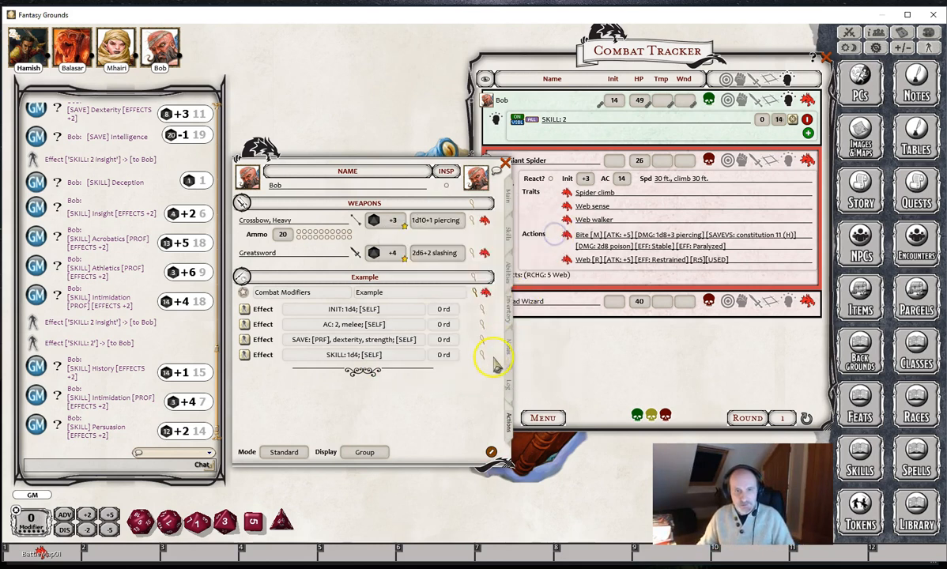
Replace Bob's active skill effect in the combat tracker with SKILL: 1d4 and roll his Intimidation check
double_click(807, 120)
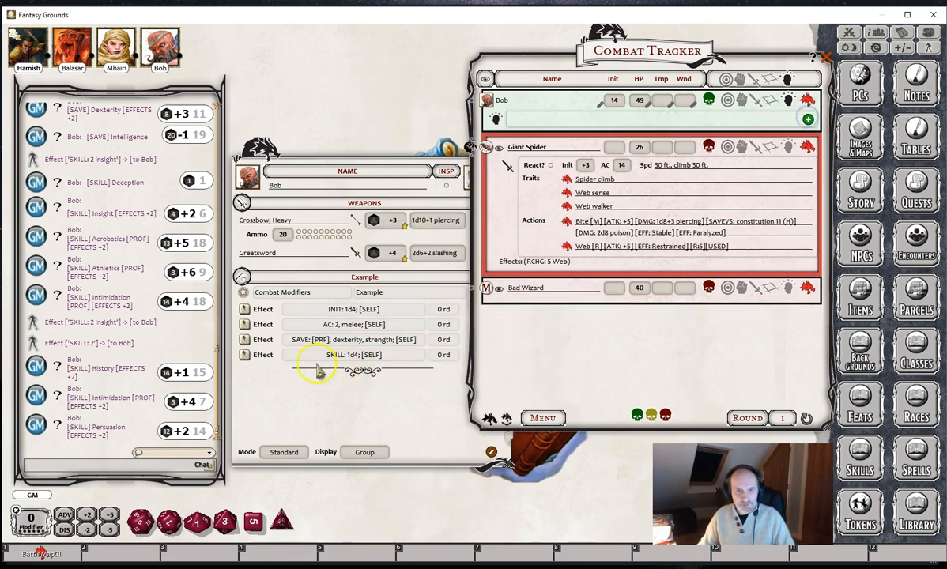
double_click(244, 355)
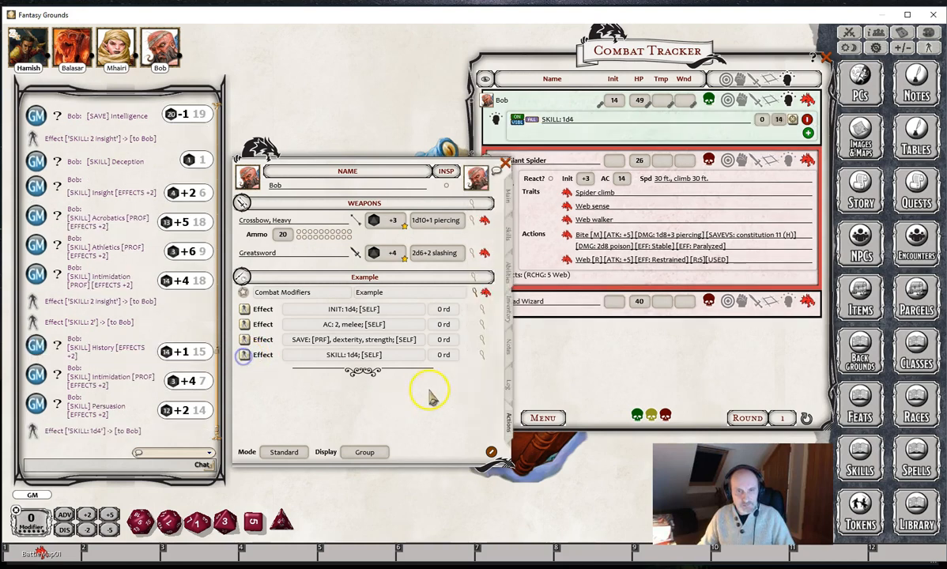
left_click(508, 229)
double_click(434, 307)
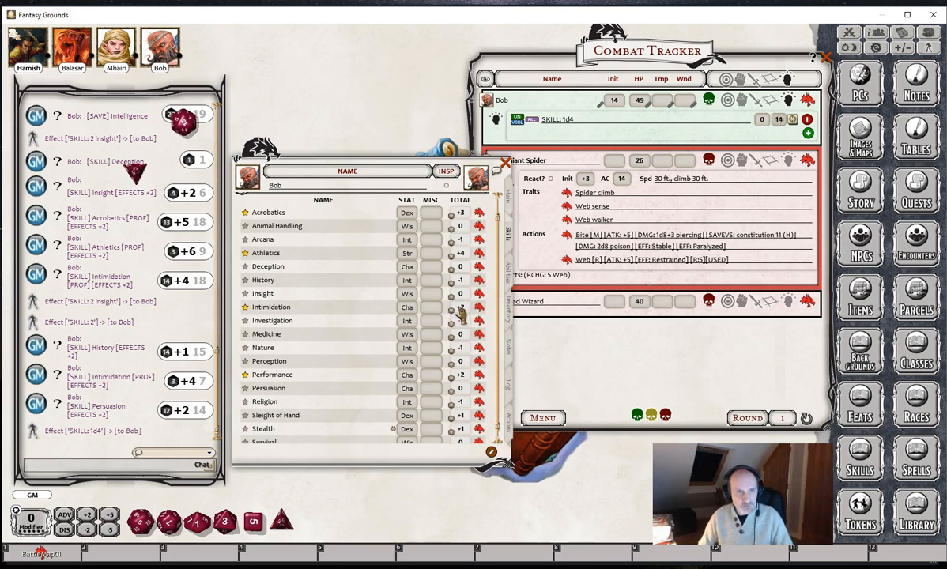